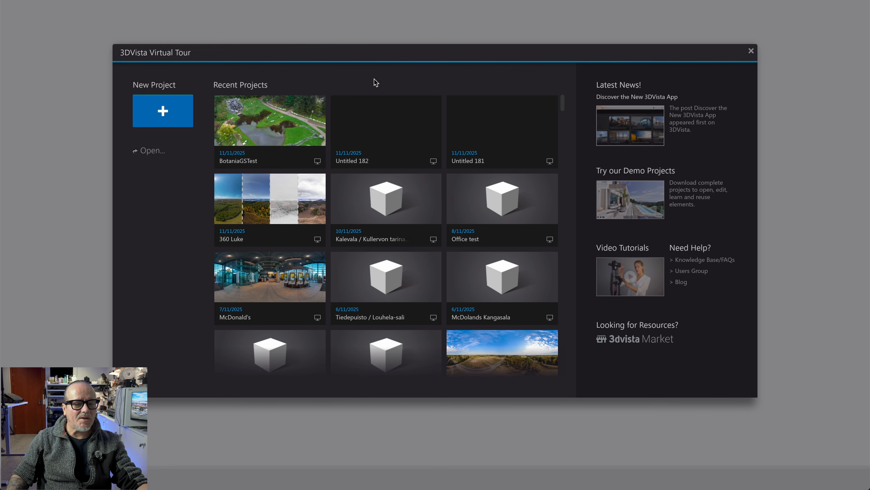
# - Start a new project and browse the skin categories from Magazine through E-Learning
pyautogui.click(162, 111)
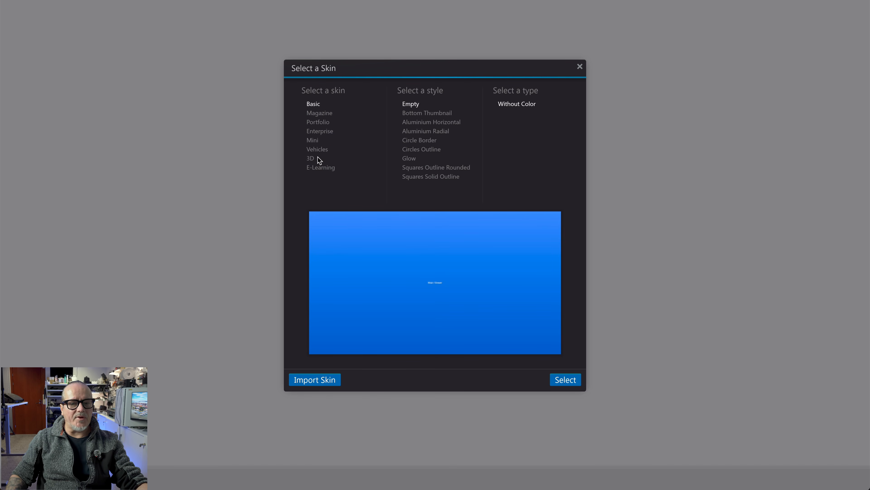
pyautogui.click(317, 114)
pyautogui.click(319, 124)
pyautogui.click(319, 131)
pyautogui.click(316, 141)
pyautogui.click(316, 150)
pyautogui.click(311, 159)
pyautogui.click(314, 168)
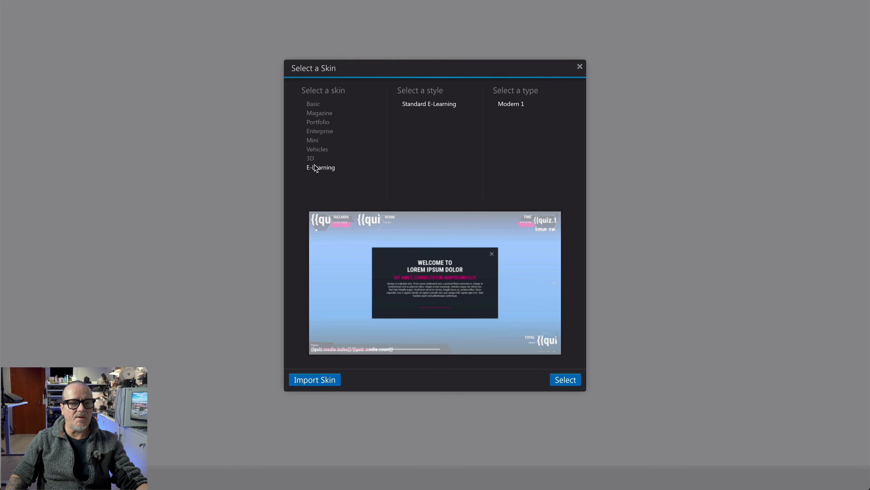
# - Compare the Magazine skin's Travel, Modern, Antique and Real Estate styles
pyautogui.click(327, 115)
pyautogui.click(407, 116)
pyautogui.click(409, 123)
pyautogui.click(410, 131)
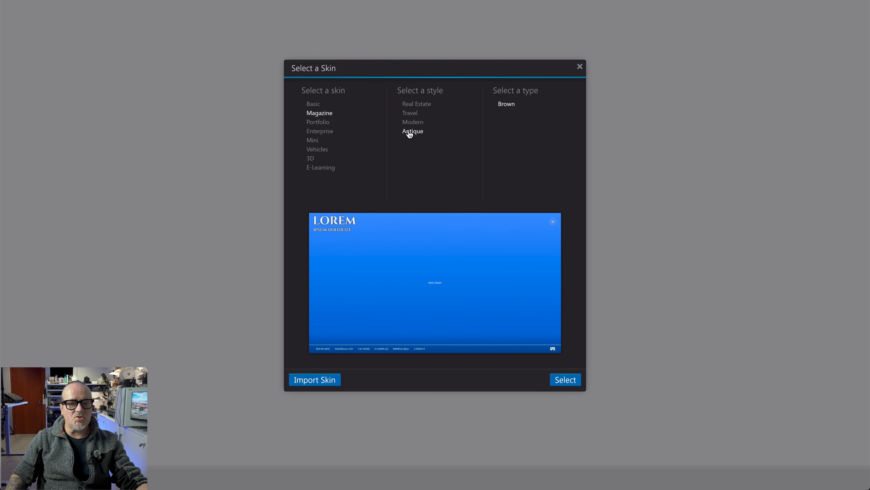
pyautogui.click(417, 103)
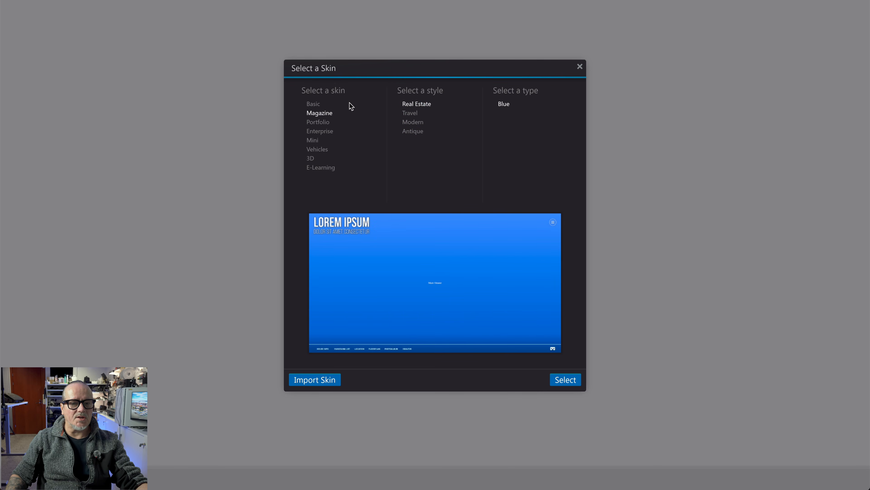
# - Create the project with the Basic skin in the Empty style, Without Color
pyautogui.click(313, 104)
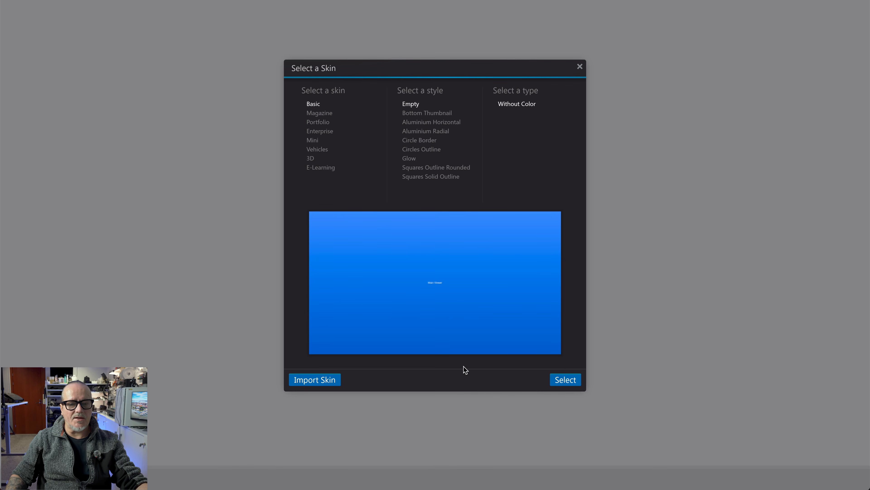
pyautogui.click(574, 383)
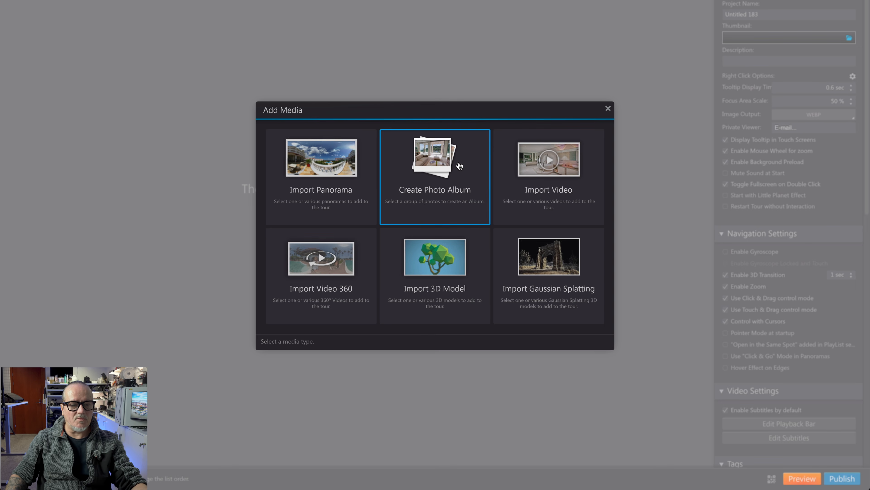
# - Import the Gaussian Splatting file Botania_2_2.splat from the BotaniaGSTest folder with a Fly-Over camera
pyautogui.click(550, 270)
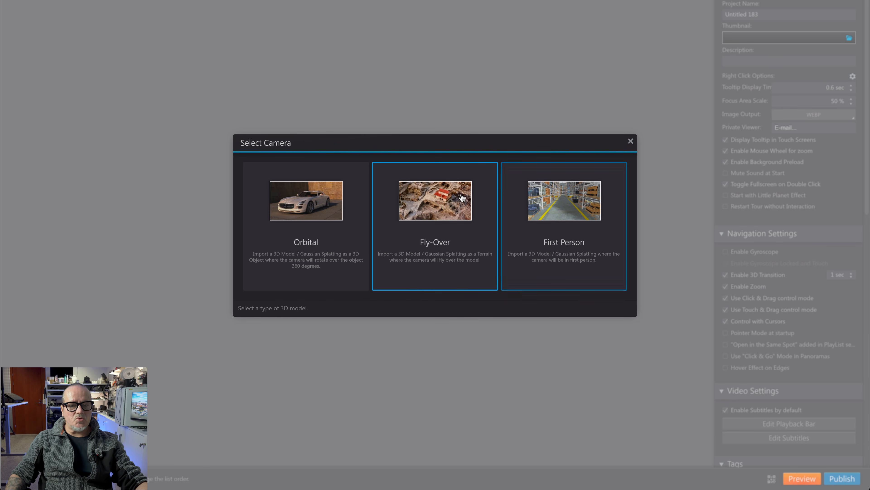
pyautogui.click(425, 203)
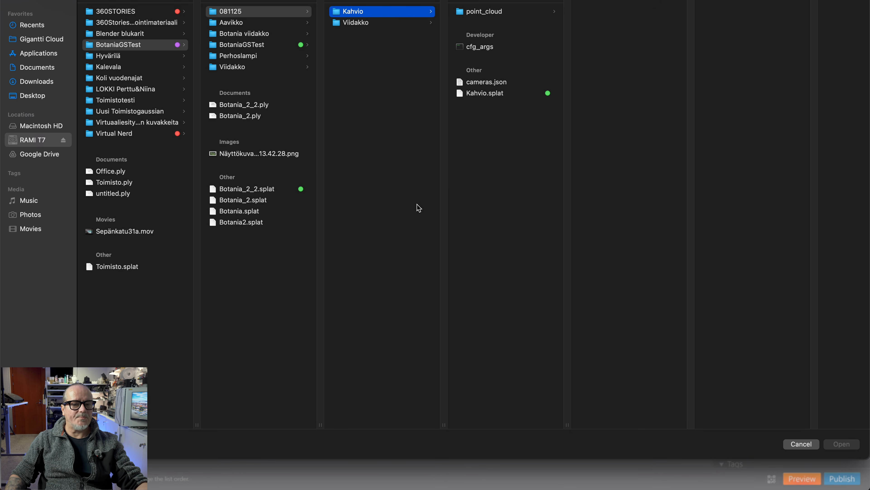
pyautogui.click(243, 193)
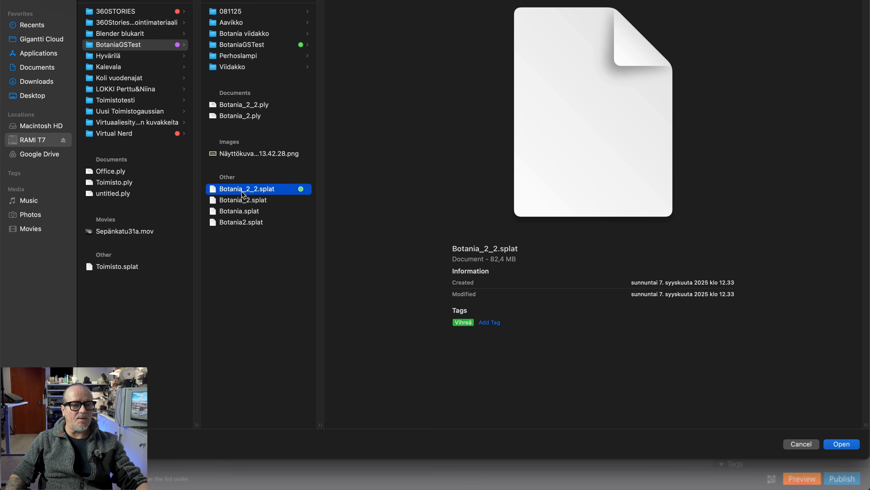
pyautogui.click(843, 445)
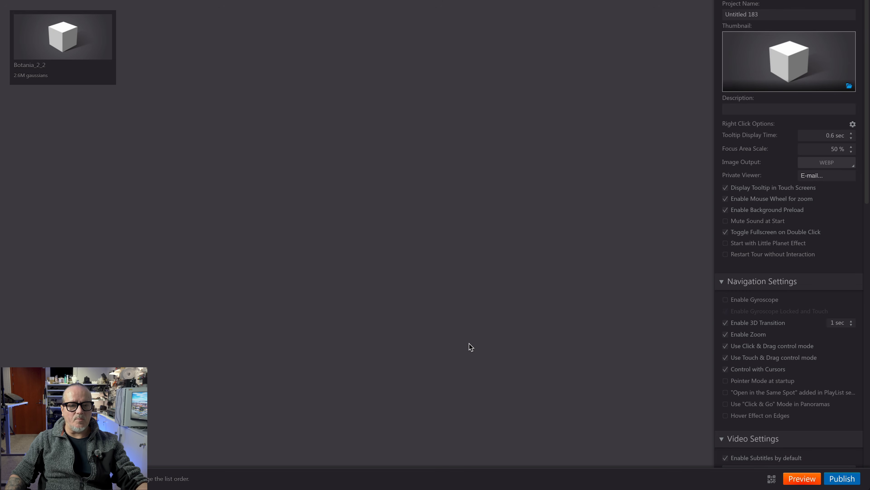
# - Add Kahvio.splat from the 081125/Kahvio folder as a second Gaussian Splatting model with a First Person camera
pyautogui.click(67, 59)
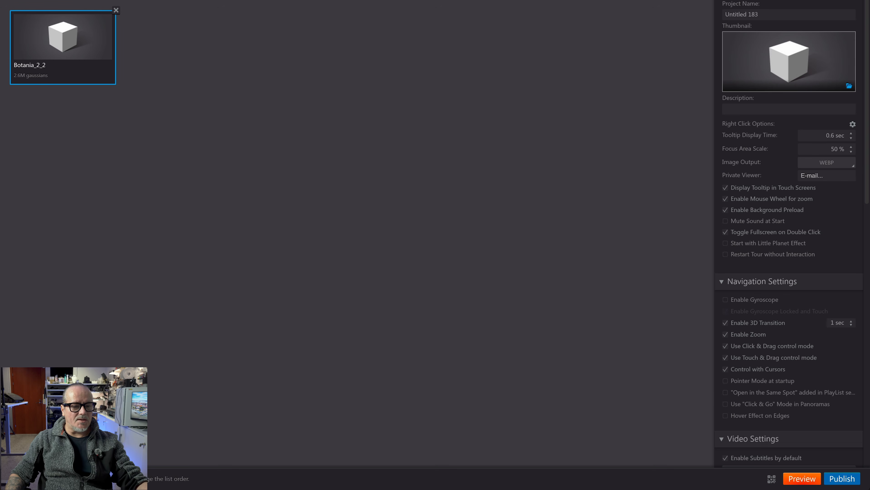
pyautogui.click(41, 479)
pyautogui.click(591, 271)
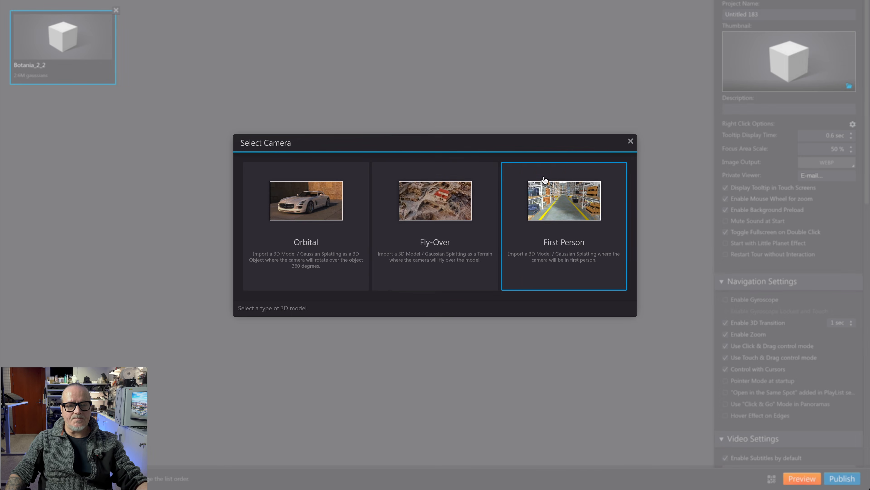
pyautogui.click(536, 207)
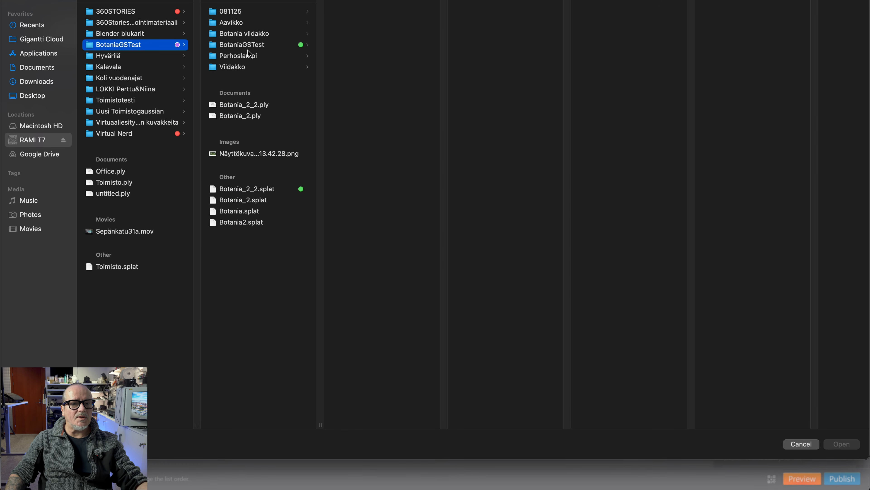
pyautogui.click(248, 12)
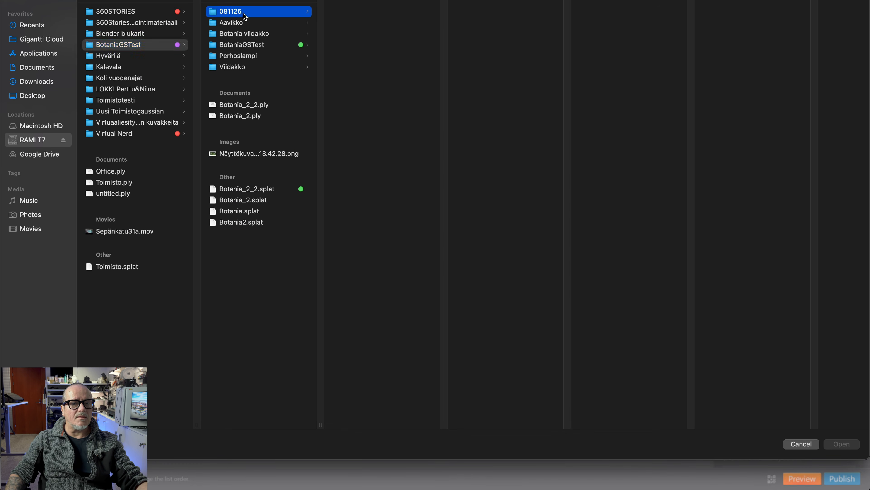
pyautogui.click(361, 13)
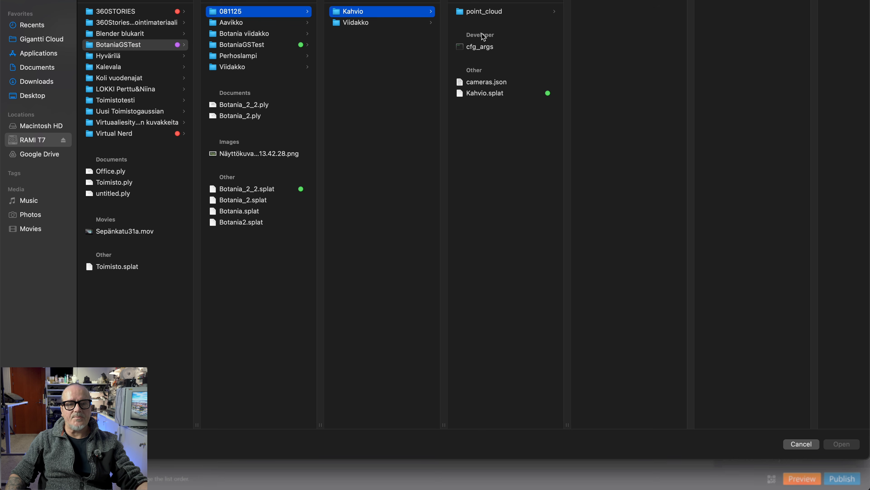
pyautogui.click(477, 95)
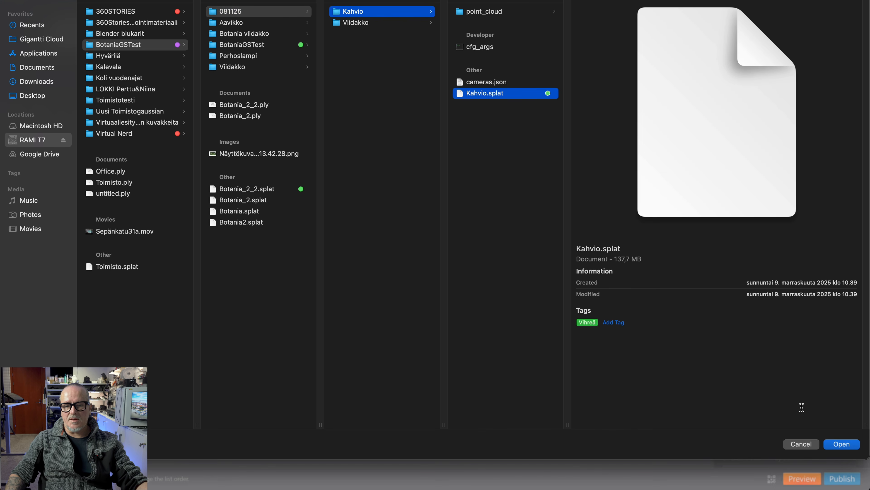
pyautogui.click(841, 444)
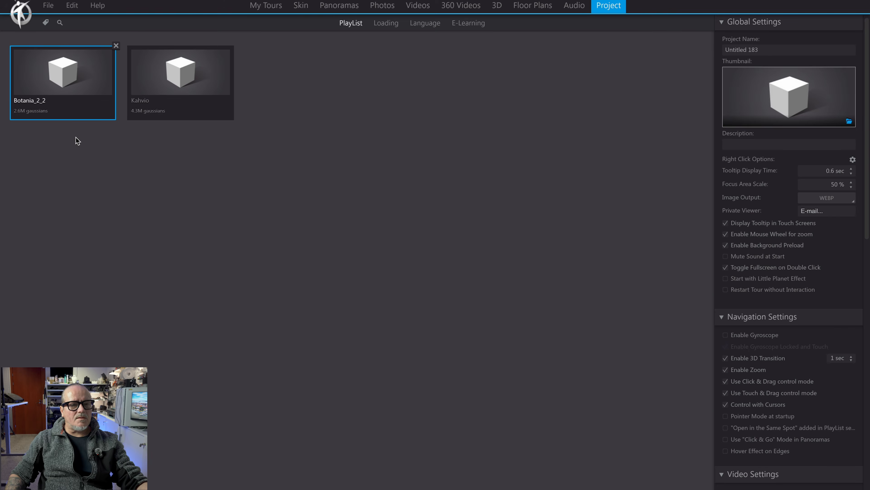
# - Open the Botania_2_2 model, frame the whole pond from above, and set this view as the initial point
pyautogui.doubleClick(67, 79)
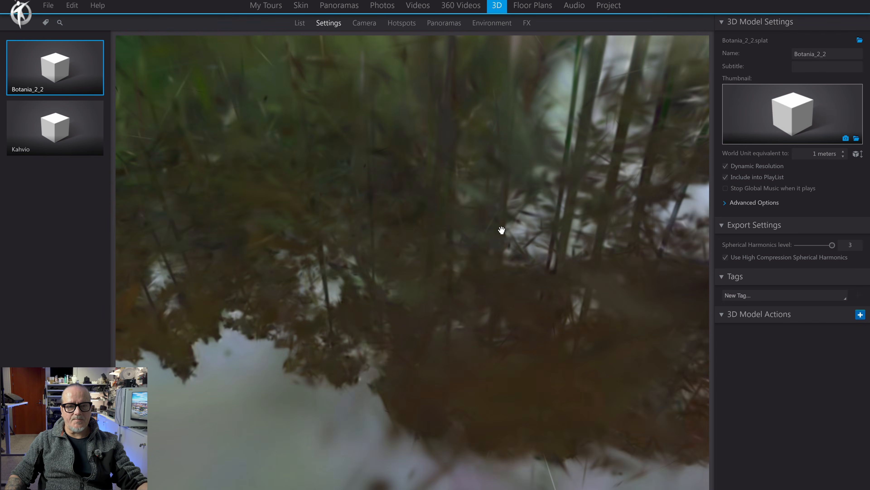
pyautogui.moveTo(502, 230); pyautogui.dragTo(501, 315)
pyautogui.scroll(-5, 511, 191)
pyautogui.moveTo(512, 190); pyautogui.dragTo(391, 263)
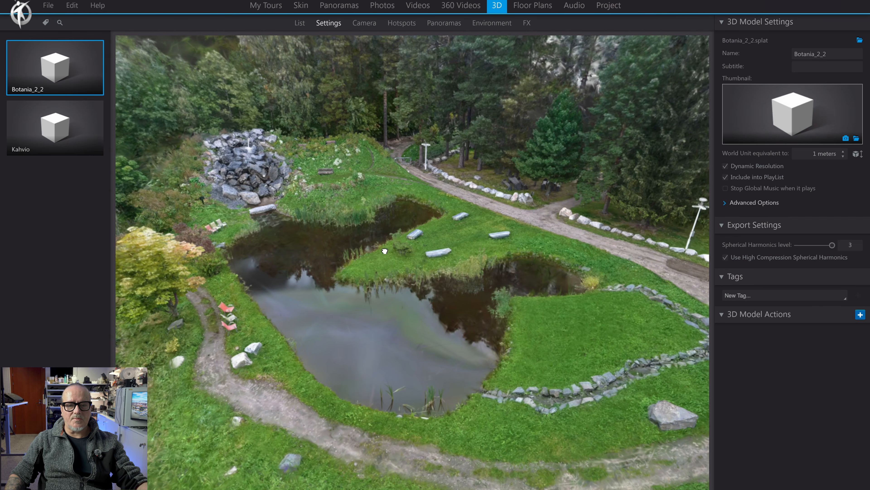
pyautogui.moveTo(385, 251); pyautogui.dragTo(385, 249)
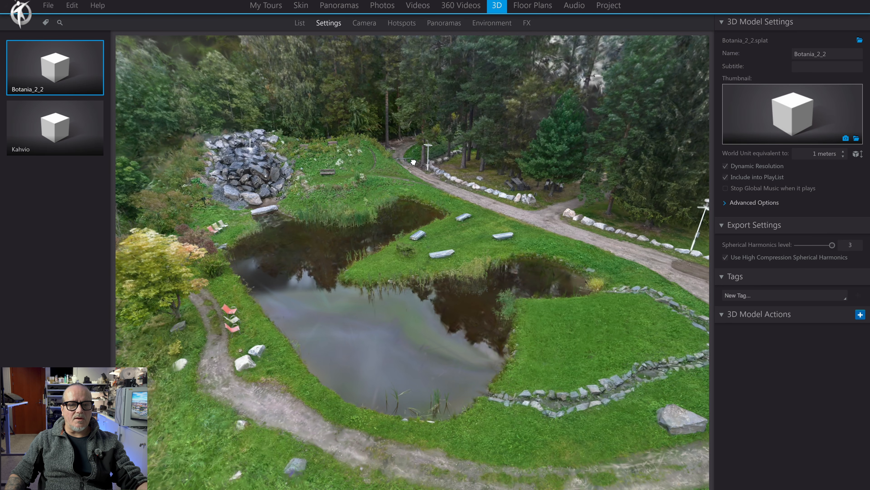
pyautogui.moveTo(406, 153); pyautogui.dragTo(416, 151)
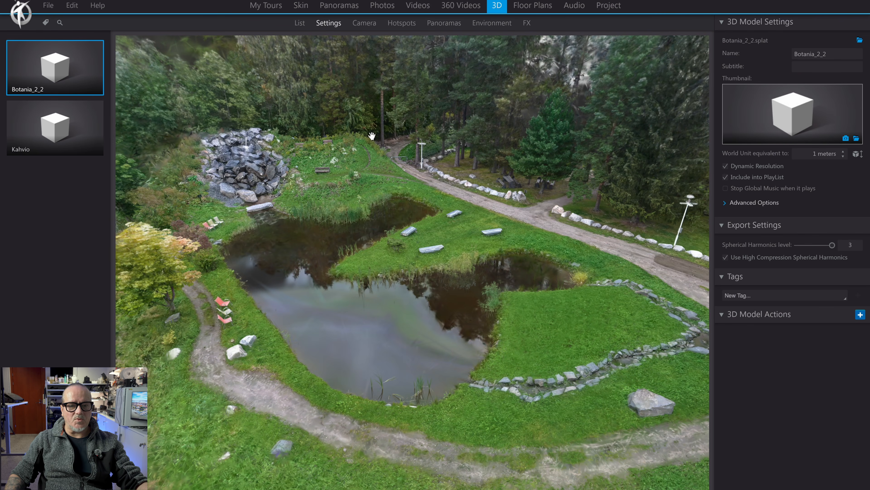
pyautogui.click(367, 24)
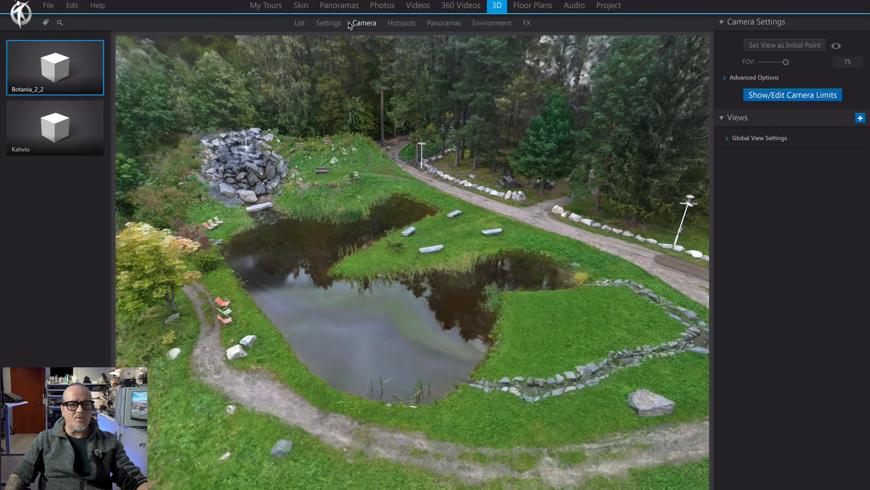
pyautogui.click(326, 25)
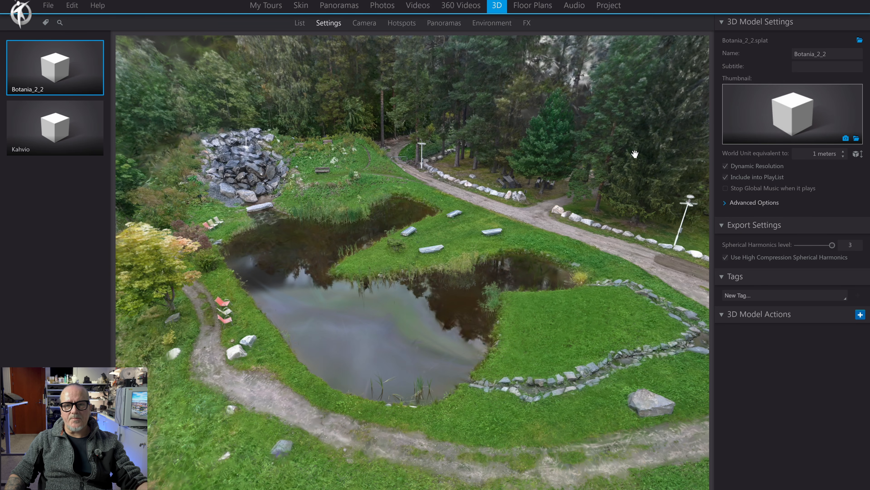
pyautogui.click(364, 27)
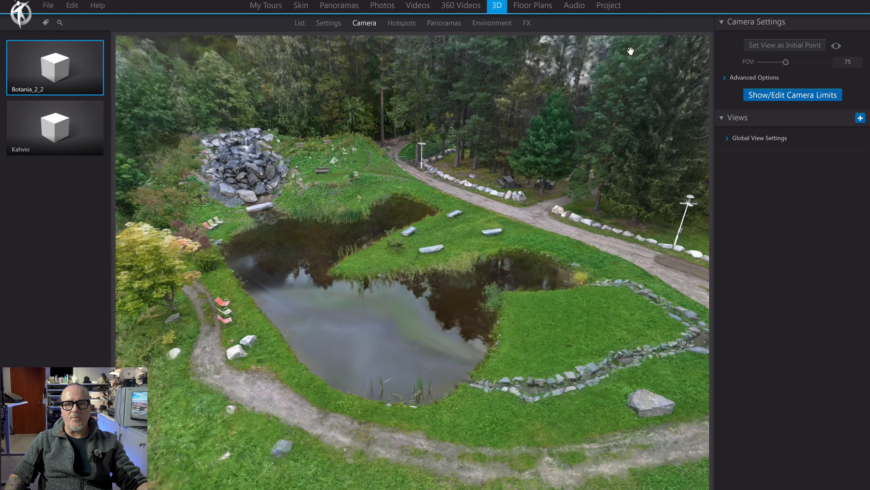
pyautogui.click(785, 46)
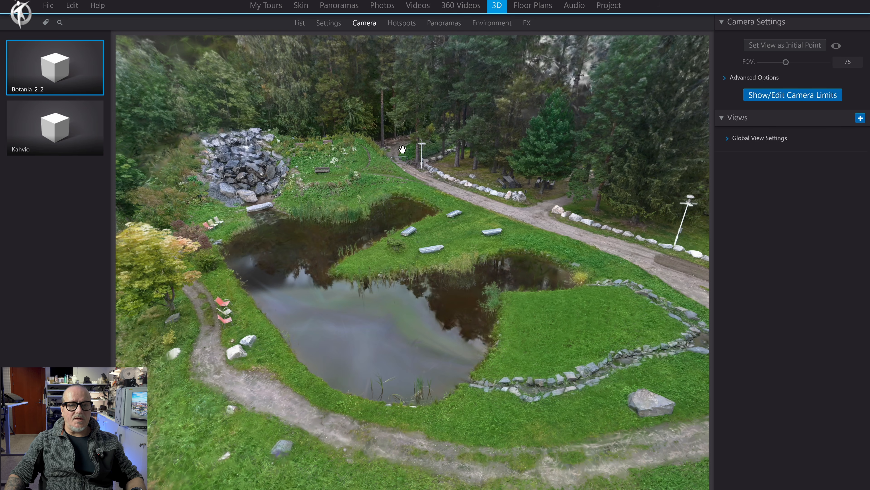
# - Open the Kahvio model's camera settings and enable Collision Detection in its advanced options
pyautogui.click(54, 129)
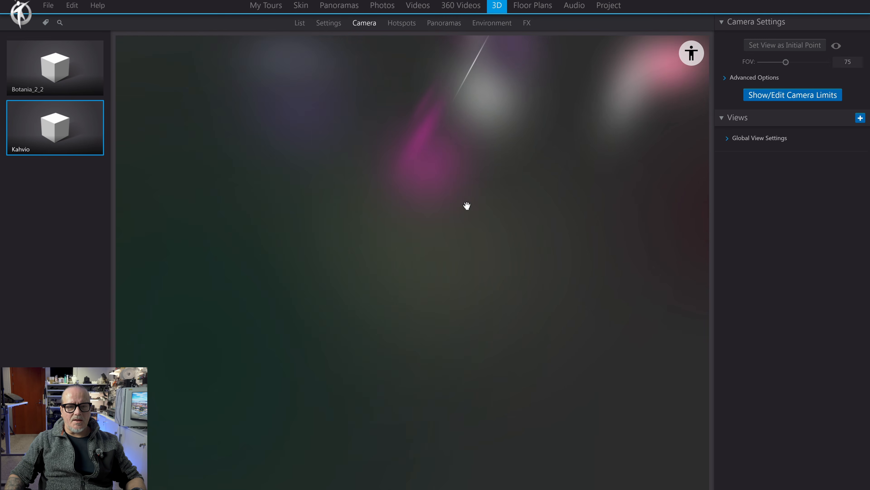
pyautogui.moveTo(486, 194); pyautogui.dragTo(469, 164)
pyautogui.moveTo(548, 121); pyautogui.dragTo(412, 266)
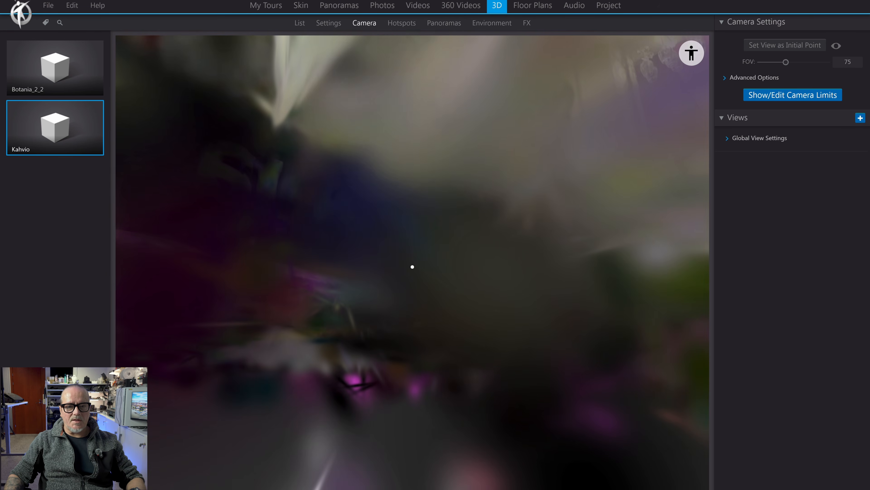
pyautogui.moveTo(600, 177); pyautogui.dragTo(431, 190)
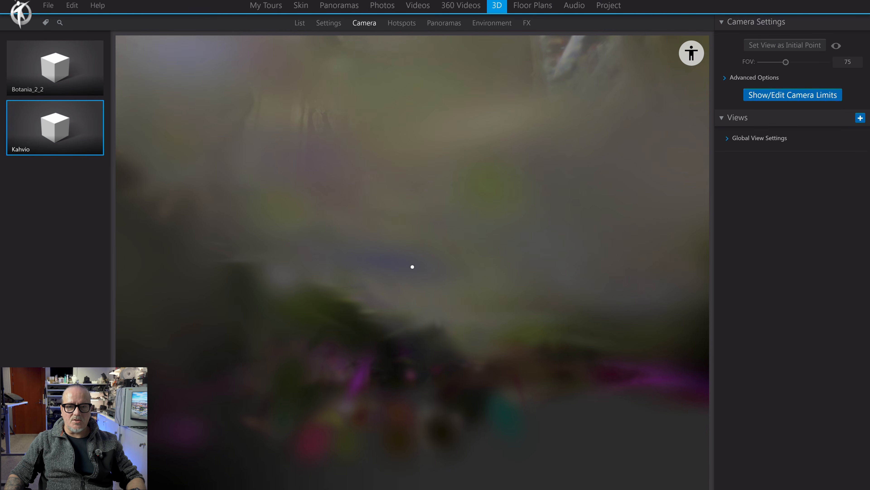
pyautogui.click(726, 80)
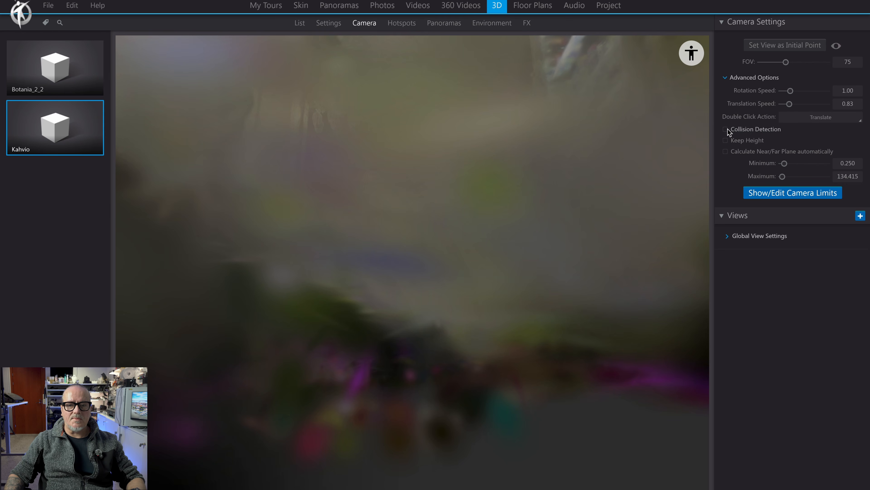
# - Examine the Kahvio café interior by moving from the counter through the seating area to the framed butterfly and insect displays
pyautogui.scroll(-8, 536, 162)
pyautogui.moveTo(536, 162); pyautogui.dragTo(562, 106)
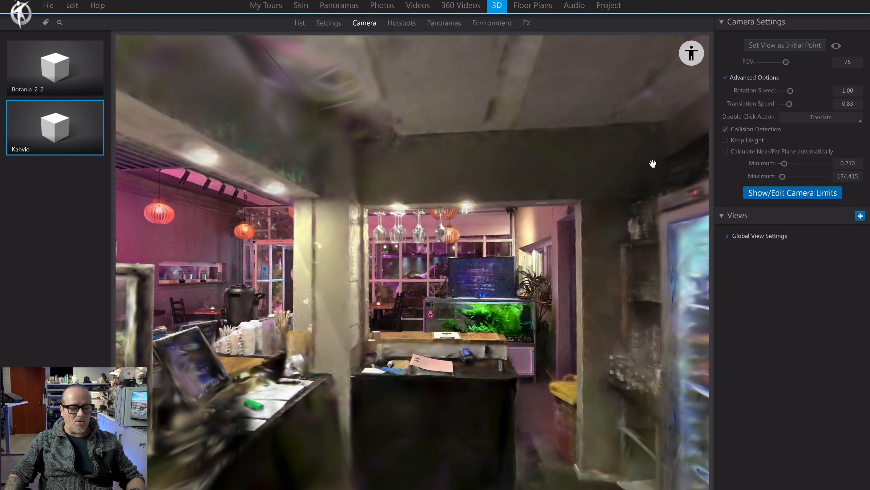
pyautogui.doubleClick(502, 256)
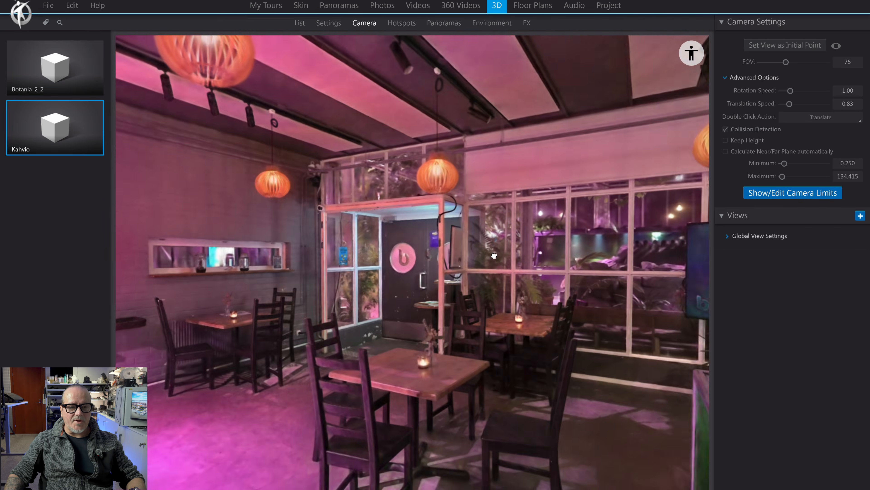
pyautogui.doubleClick(493, 255)
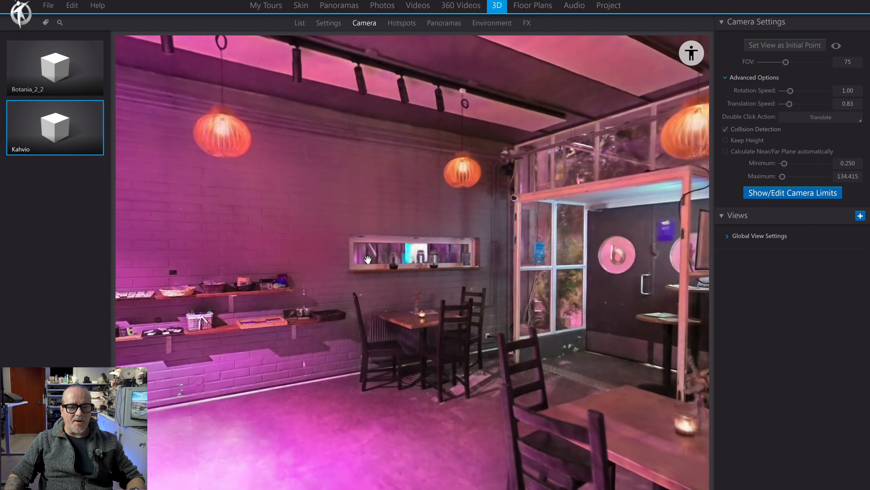
pyautogui.scroll(5, 432, 227)
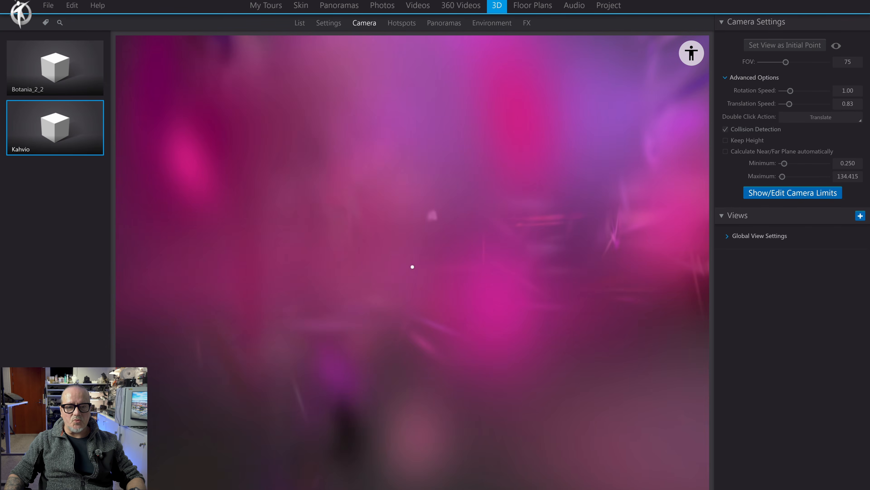
pyautogui.scroll(-8, 431, 226)
pyautogui.moveTo(431, 226); pyautogui.dragTo(644, 198)
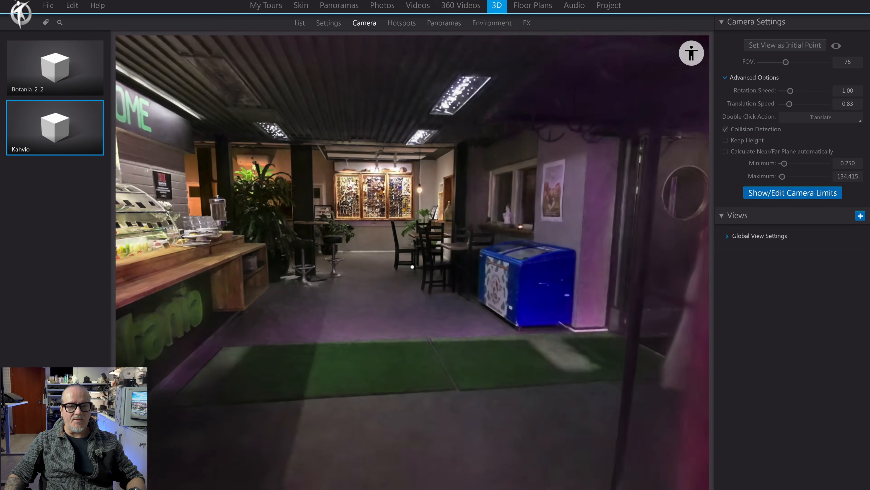
pyautogui.press('e')
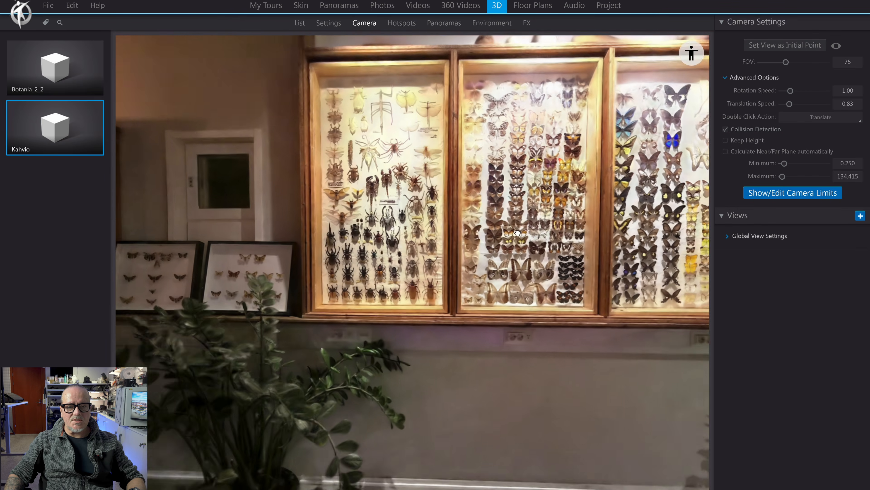
# - Move back through the Kahvio café and frame the botania counter straight on beneath the TERVETULOA · WELCOME sign
pyautogui.press('w')
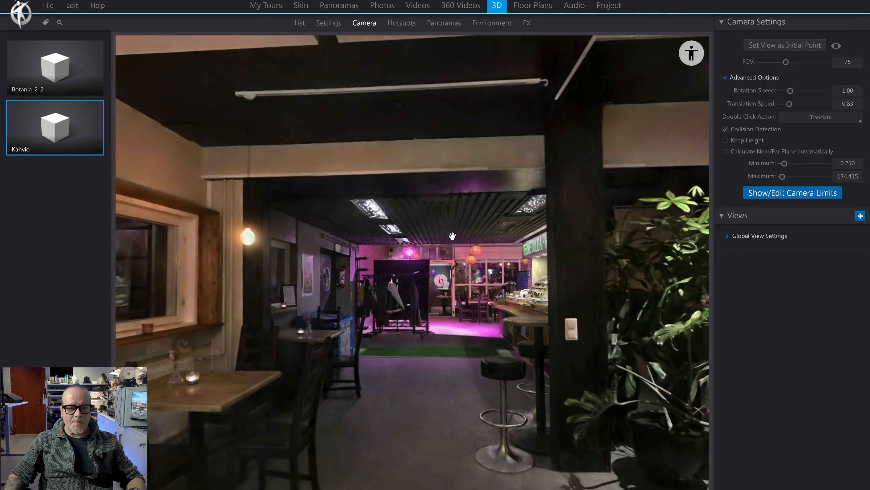
pyautogui.press('w')
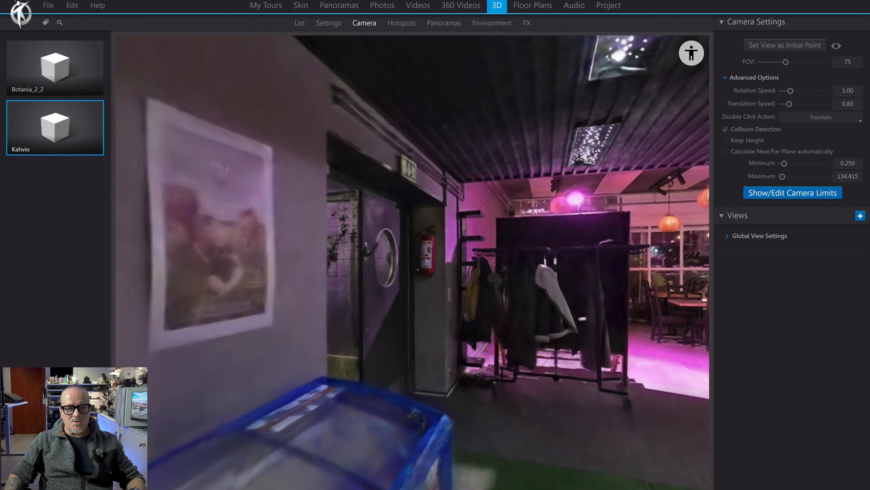
pyautogui.press('w')
pyautogui.moveTo(429, 243); pyautogui.dragTo(523, 237)
pyautogui.moveTo(428, 262); pyautogui.dragTo(377, 266)
pyautogui.moveTo(569, 247); pyautogui.dragTo(427, 218)
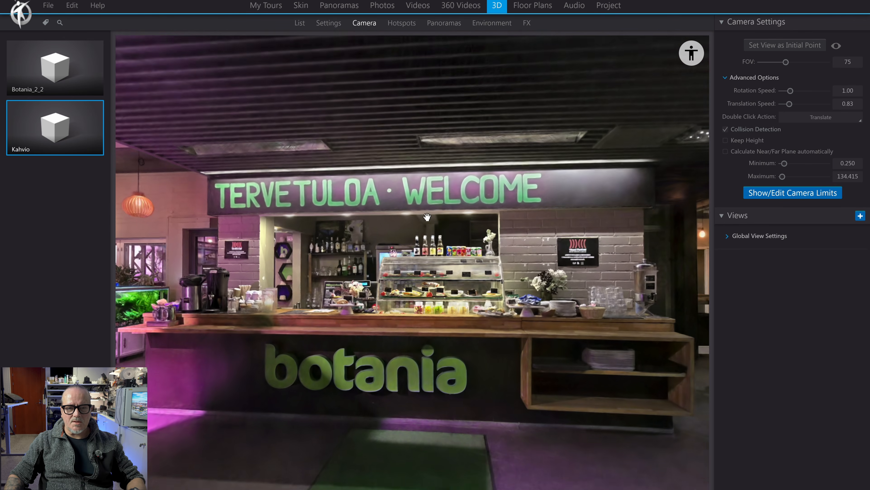
pyautogui.press('q')
pyautogui.press('e')
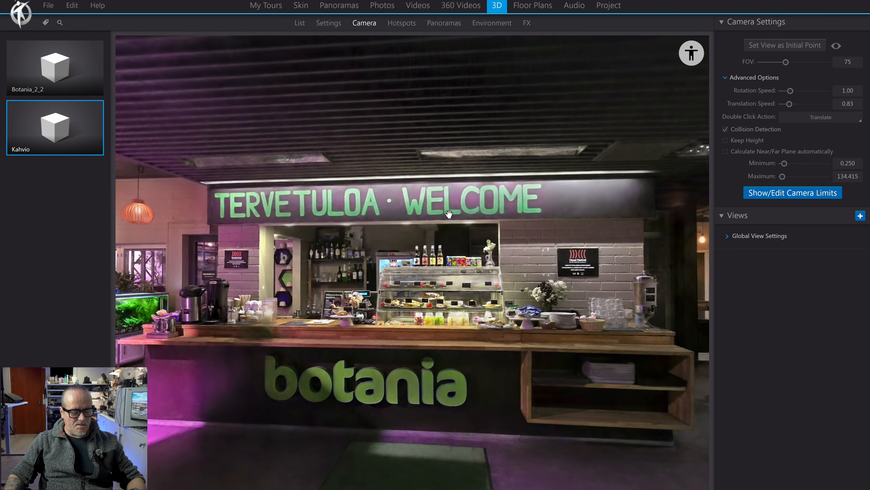
pyautogui.press('a')
pyautogui.moveTo(477, 221)
pyautogui.mouseDown()
pyautogui.moveTo(448, 222)
pyautogui.moveTo(469, 223)
pyautogui.mouseUp()
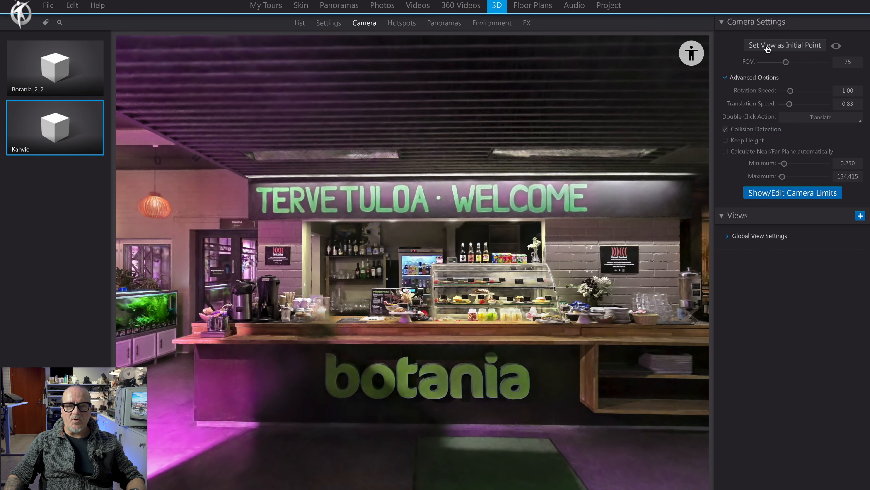
pyautogui.moveTo(374, 290)
pyautogui.mouseDown()
pyautogui.moveTo(409, 283)
pyautogui.moveTo(358, 283)
pyautogui.moveTo(372, 283)
pyautogui.mouseUp()
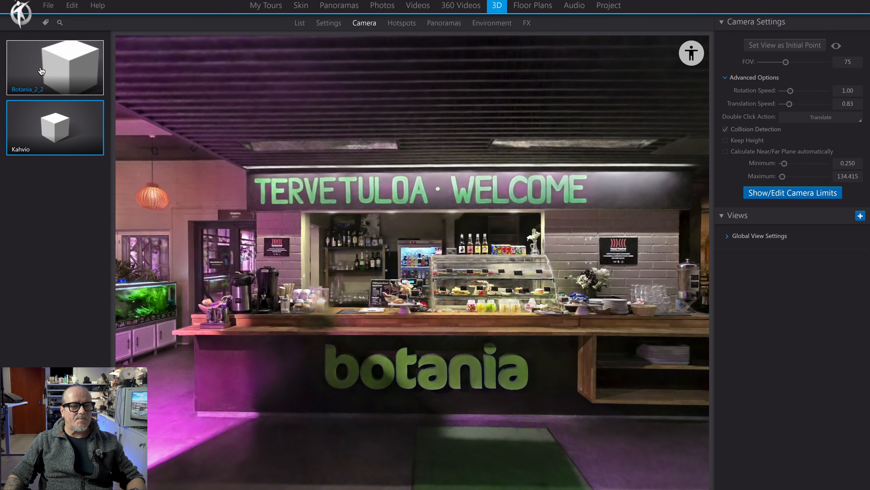
# - Open the Botania_2_2 model and examine the pond, the rock waterfall, the stone benches and the gravel path from the air
pyautogui.click(41, 70)
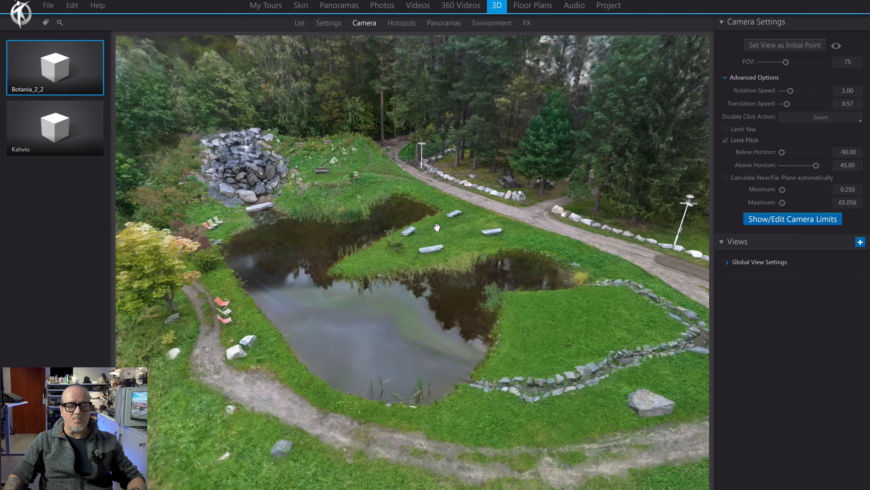
pyautogui.press('s')
pyautogui.press('w')
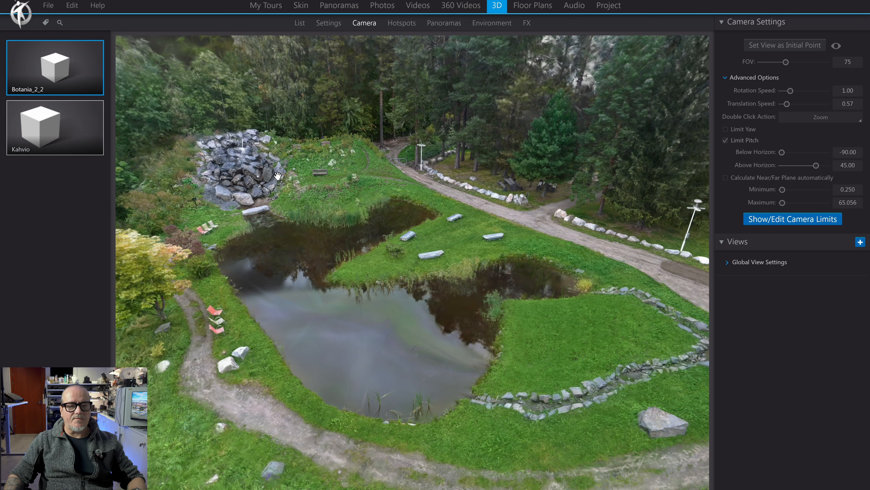
pyautogui.press('w')
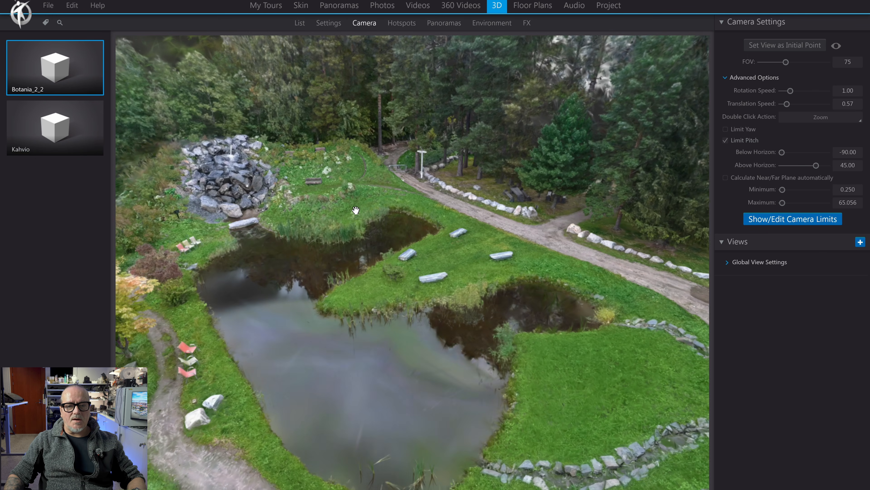
pyautogui.press('d')
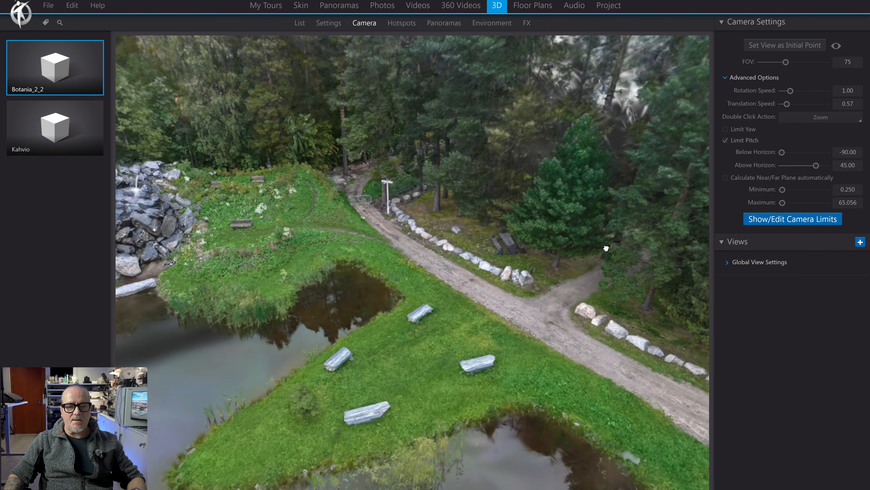
pyautogui.moveTo(606, 248); pyautogui.dragTo(605, 246)
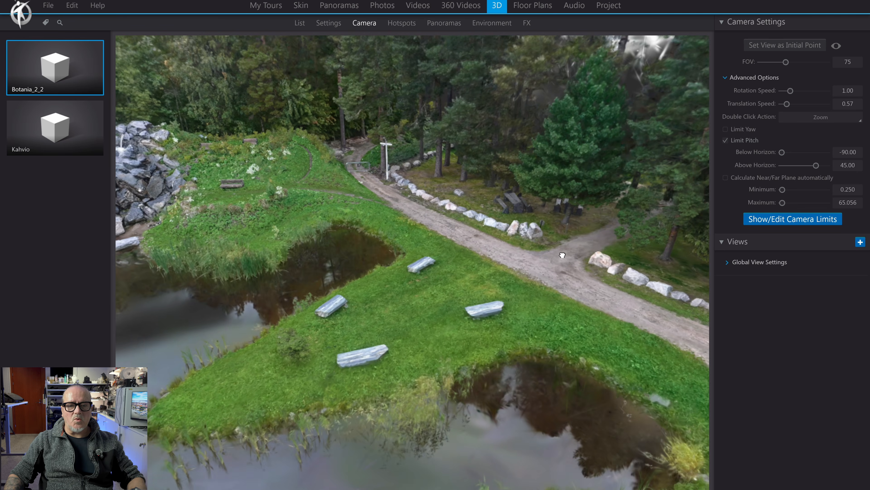
pyautogui.press('q')
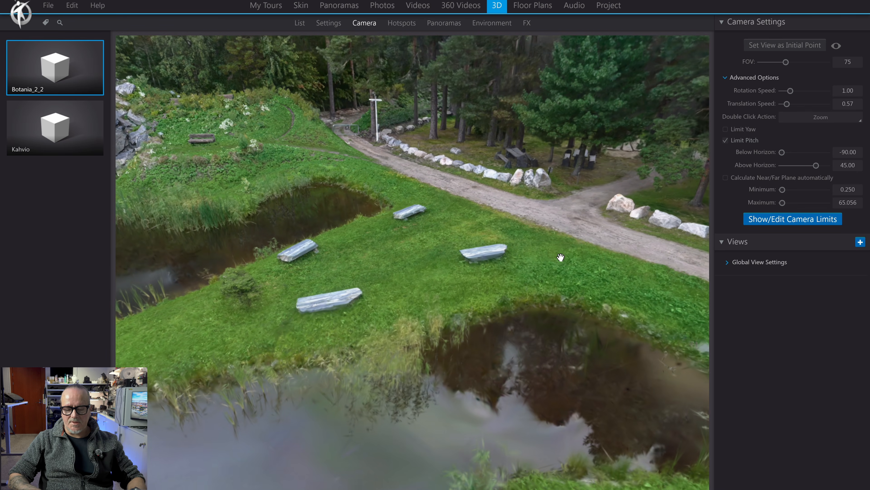
pyautogui.press('Up')
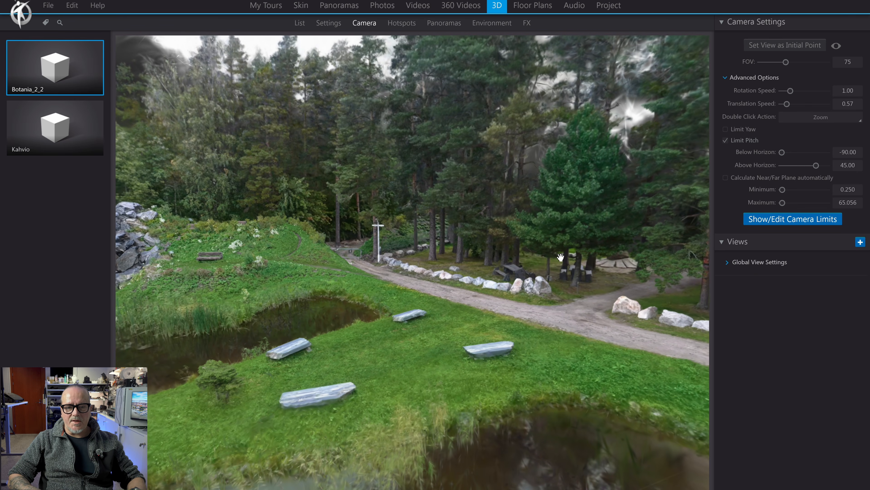
pyautogui.scroll(-5, 561, 257)
pyautogui.moveTo(561, 257); pyautogui.dragTo(509, 281)
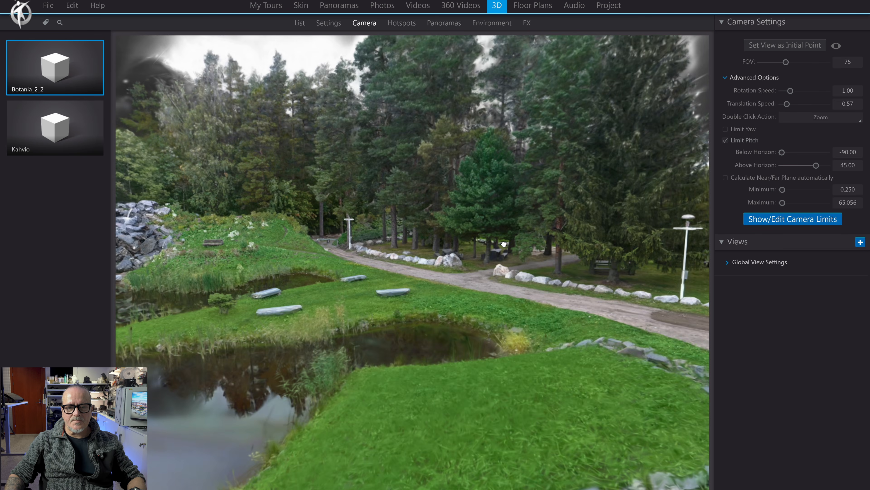
pyautogui.scroll(10, 509, 281)
pyautogui.scroll(-8, 520, 230)
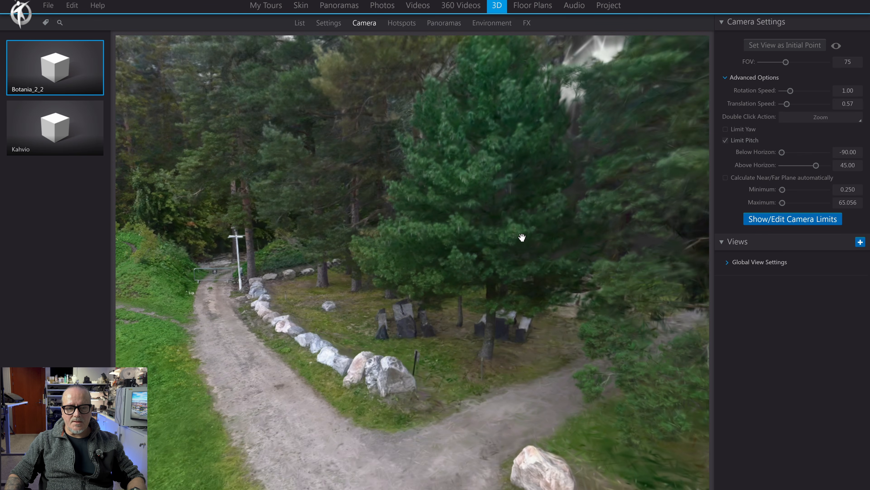
# - Bring the Botania_2_2 camera down to near ground level, facing the forest path that runs between the boulders
pyautogui.press('q')
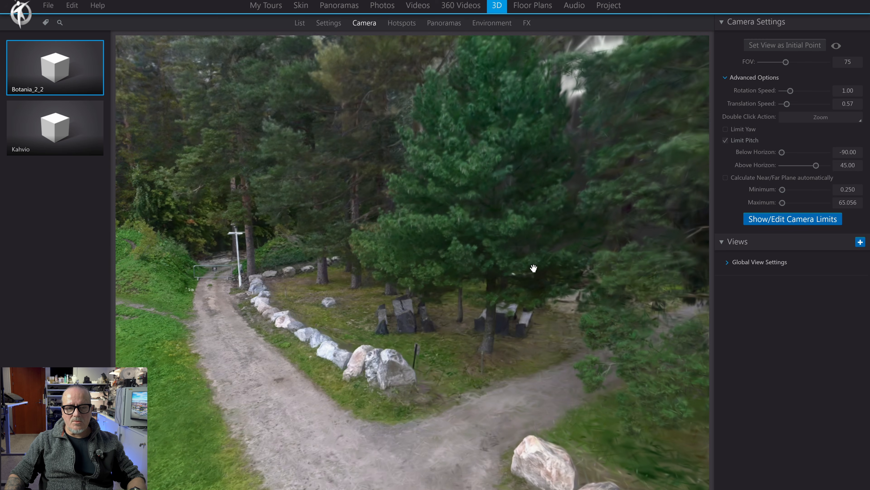
pyautogui.moveTo(512, 328); pyautogui.dragTo(582, 310)
pyautogui.press('q')
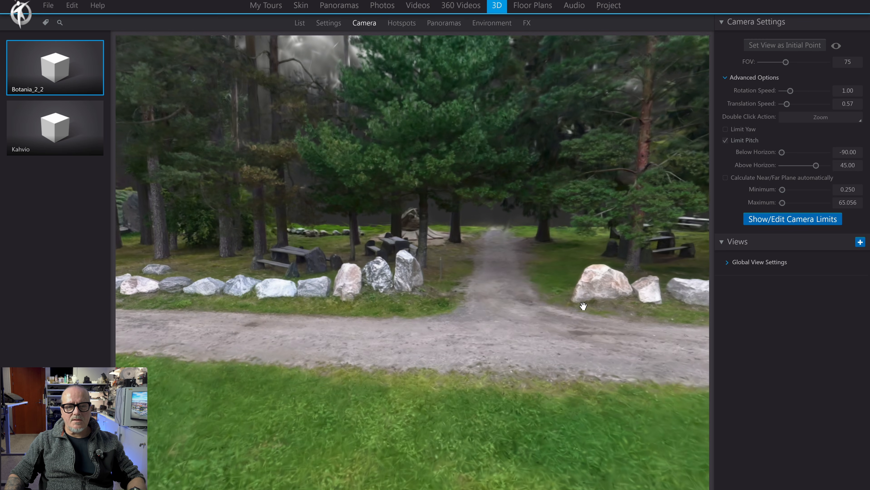
pyautogui.press('w')
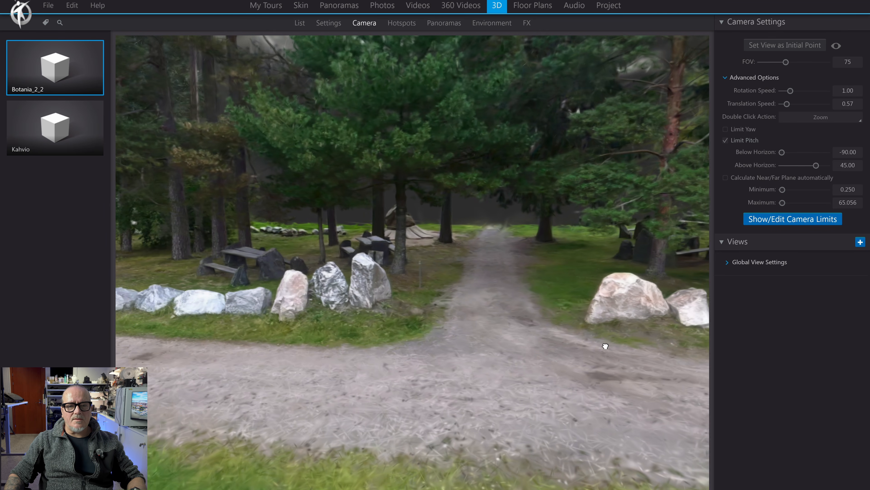
pyautogui.press('w')
pyautogui.moveTo(550, 284); pyautogui.dragTo(562, 288)
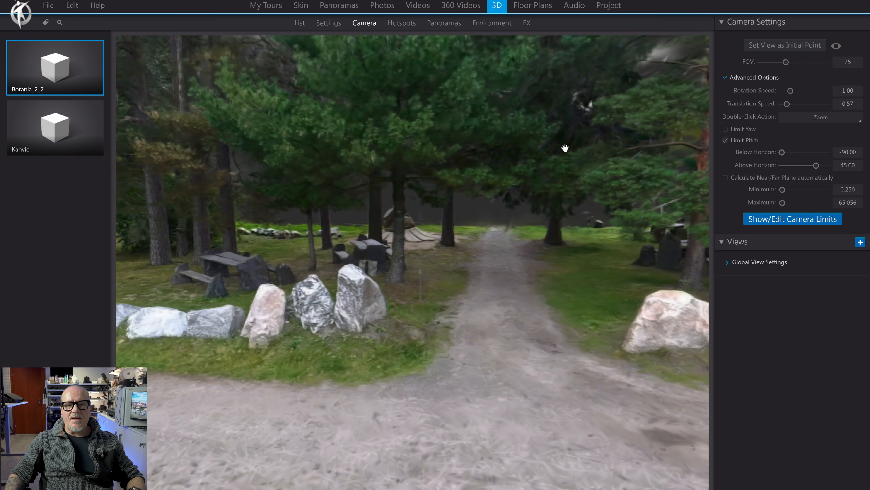
# - Add an image hotspot using the 3D 360 library item and place it at the far end of the forest path
pyautogui.click(403, 24)
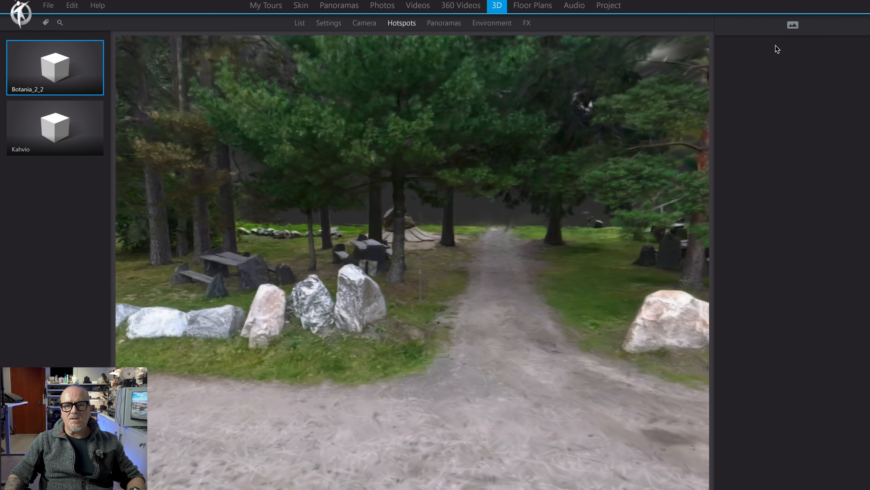
pyautogui.click(791, 26)
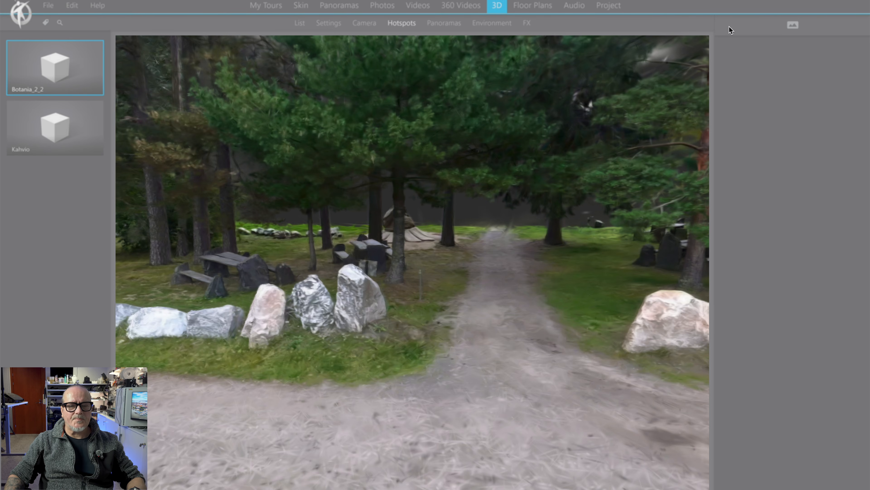
pyautogui.click(344, 186)
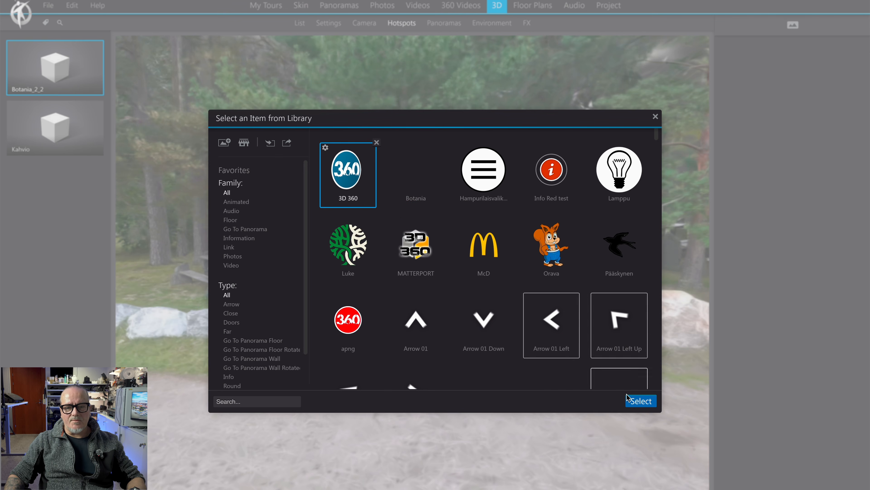
pyautogui.scroll(-10, 545, 326)
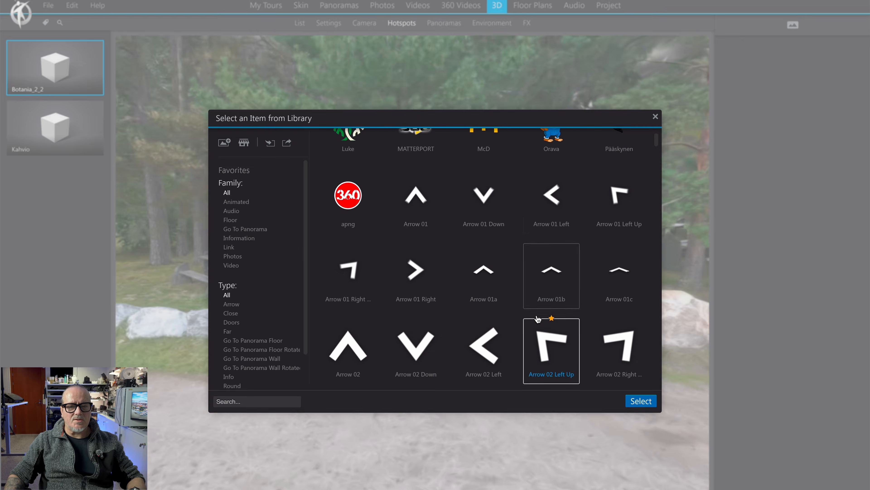
pyautogui.scroll(-10, 537, 319)
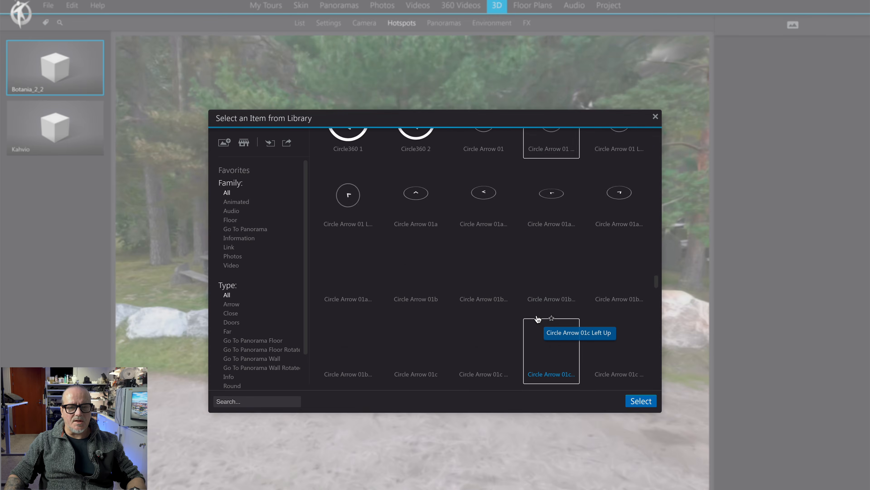
pyautogui.scroll(15, 538, 319)
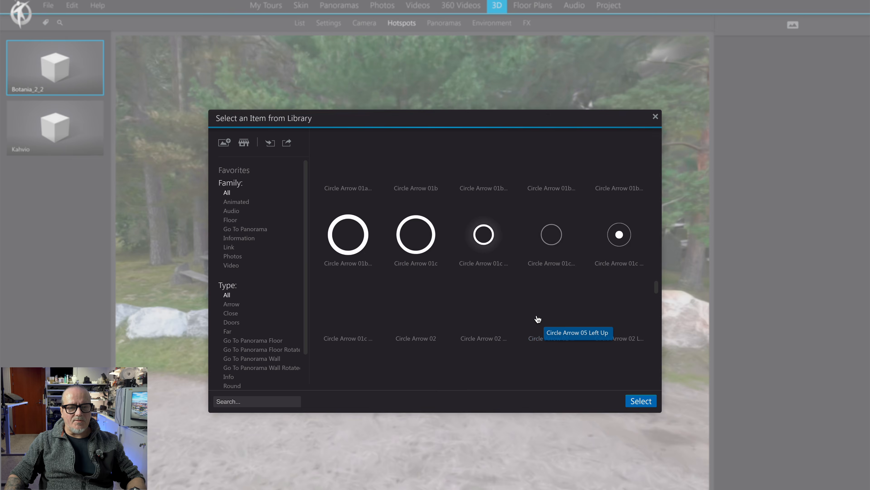
pyautogui.scroll(5, 537, 319)
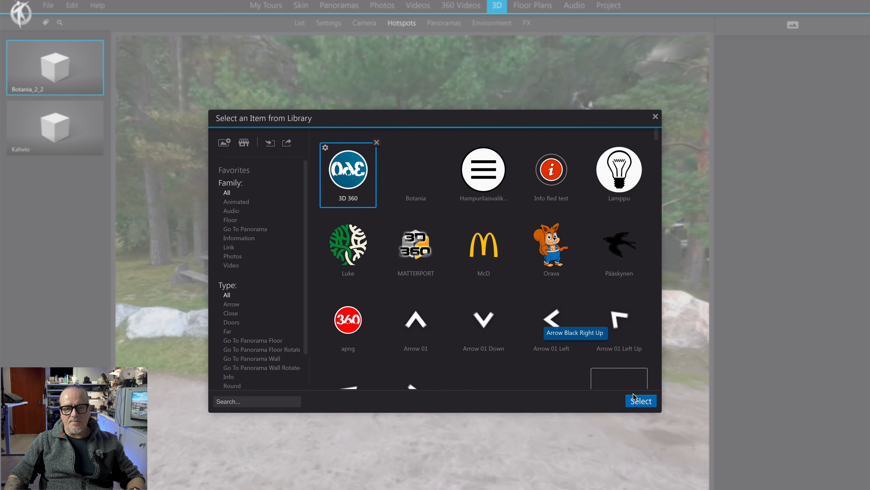
pyautogui.click(638, 401)
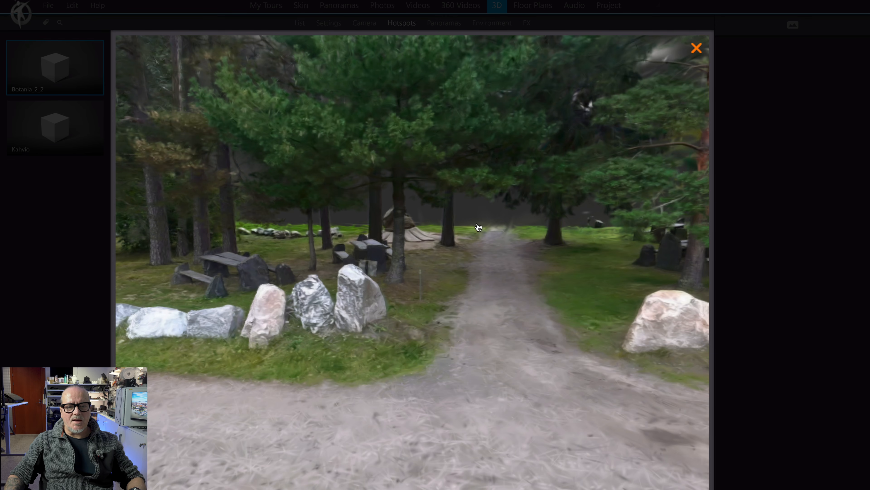
pyautogui.click(498, 241)
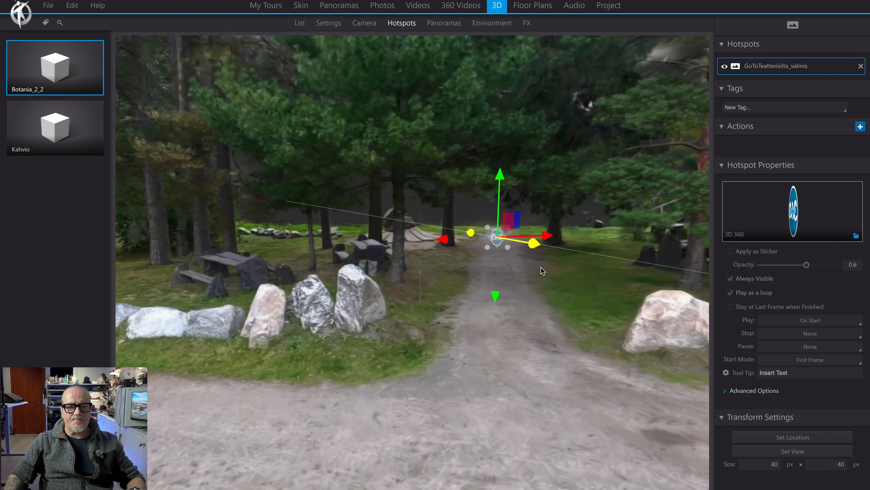
# - Set the 3D 360 hotspot's opacity to 1, with the camera moved closer to the forest path
pyautogui.scroll(3, 541, 267)
pyautogui.scroll(4, 541, 267)
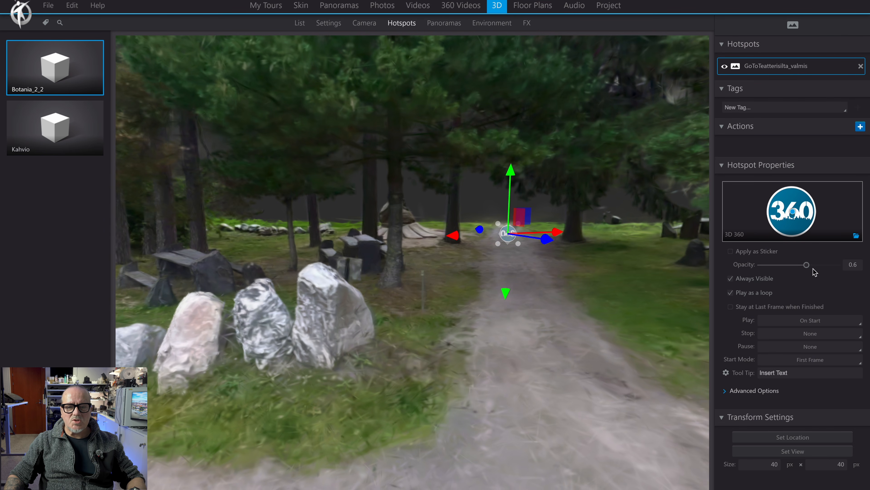
pyautogui.moveTo(807, 264); pyautogui.dragTo(837, 266)
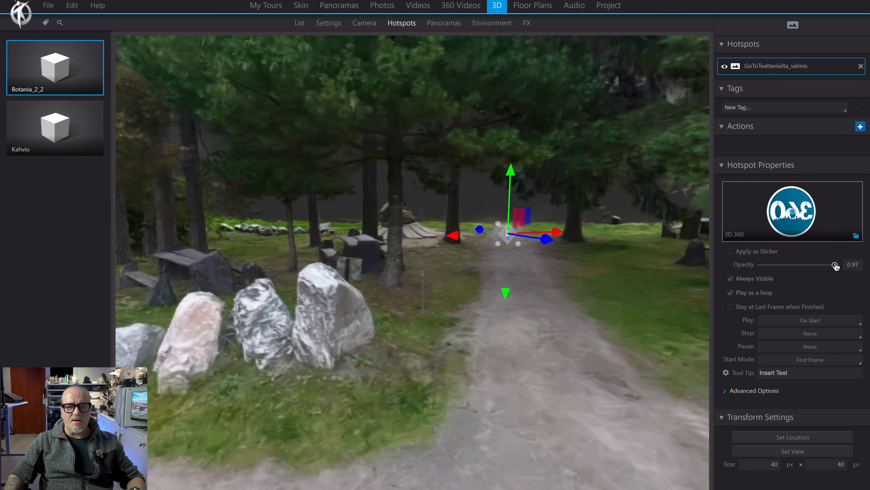
pyautogui.moveTo(836, 267)
pyautogui.mouseDown()
pyautogui.moveTo(768, 270)
pyautogui.moveTo(837, 266)
pyautogui.mouseUp()
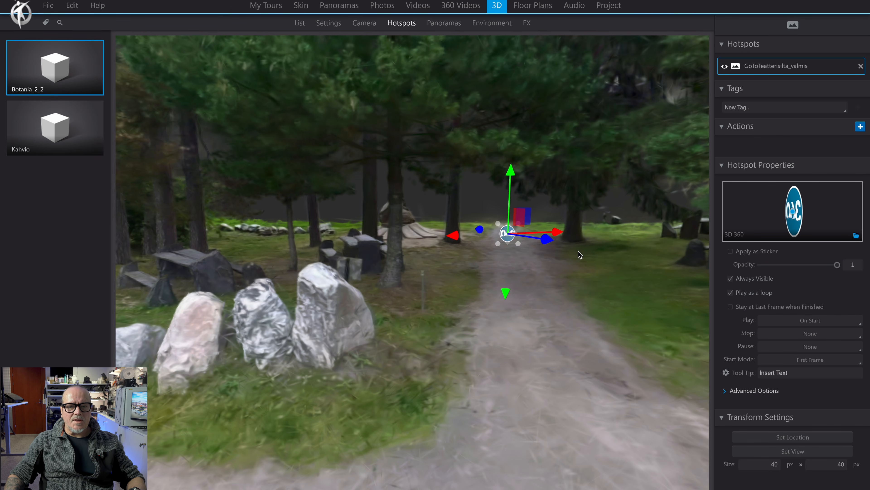
# - Shift the 3D 360 hotspot on the forest path and enlarge it to about 87 px, with Always Visible turned off
pyautogui.moveTo(555, 242); pyautogui.dragTo(574, 244)
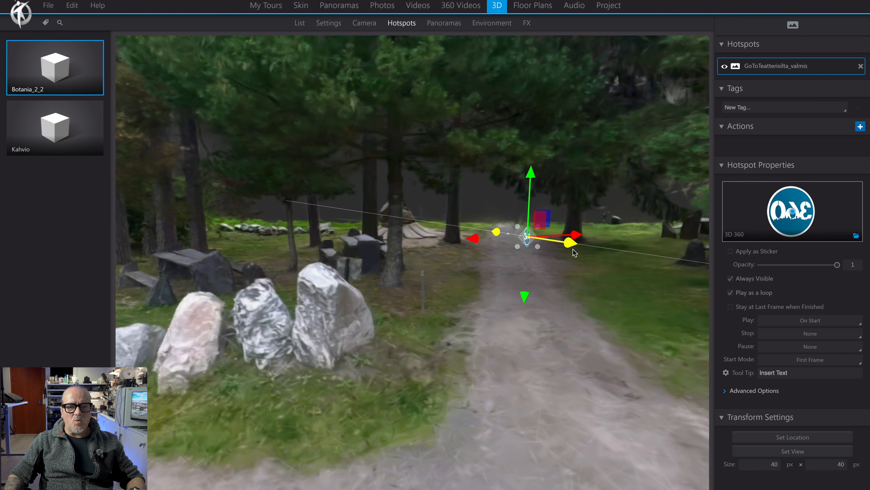
pyautogui.moveTo(478, 241); pyautogui.dragTo(493, 258)
pyautogui.moveTo(449, 282); pyautogui.dragTo(595, 285)
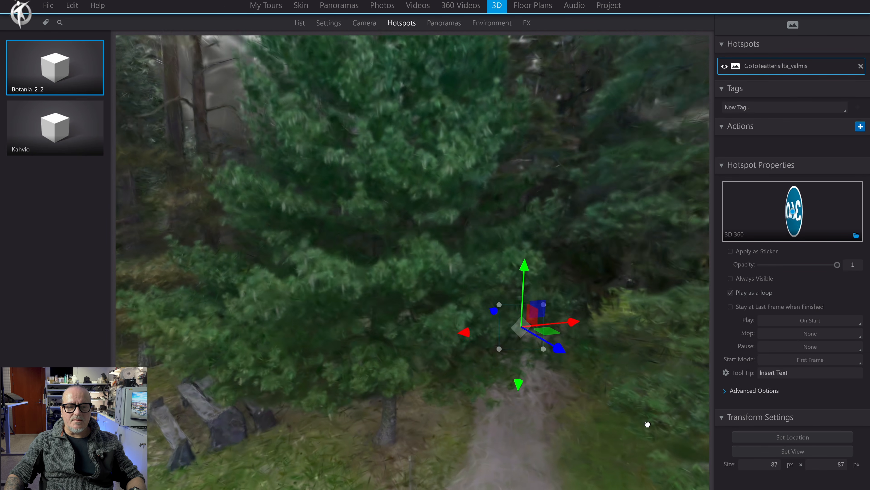
# - Move the 3D 360 hotspot forward to the middle of the forest path's entrance between the boulders, sized about 59 px
pyautogui.moveTo(648, 425); pyautogui.dragTo(389, 257)
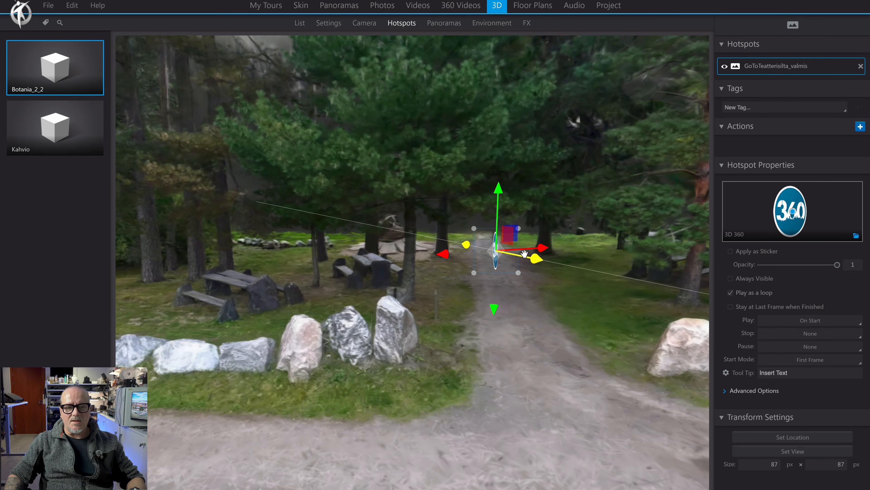
pyautogui.moveTo(538, 262); pyautogui.dragTo(596, 274)
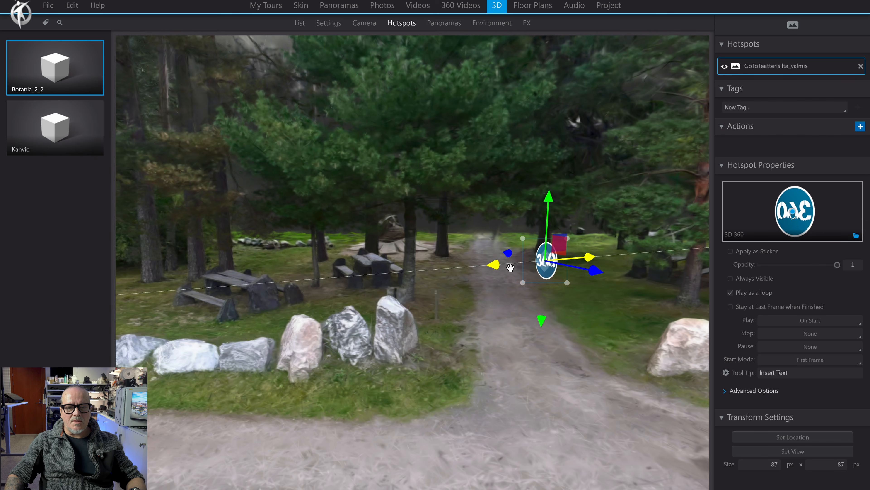
pyautogui.moveTo(493, 269); pyautogui.dragTo(570, 352)
pyautogui.moveTo(426, 284); pyautogui.dragTo(528, 331)
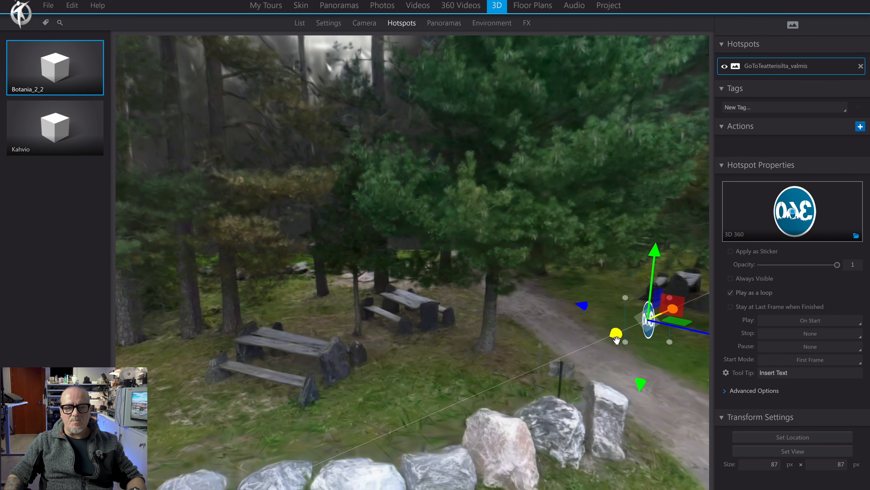
pyautogui.moveTo(617, 339); pyautogui.dragTo(574, 353)
pyautogui.moveTo(463, 363); pyautogui.dragTo(318, 307)
pyautogui.moveTo(461, 325); pyautogui.dragTo(434, 329)
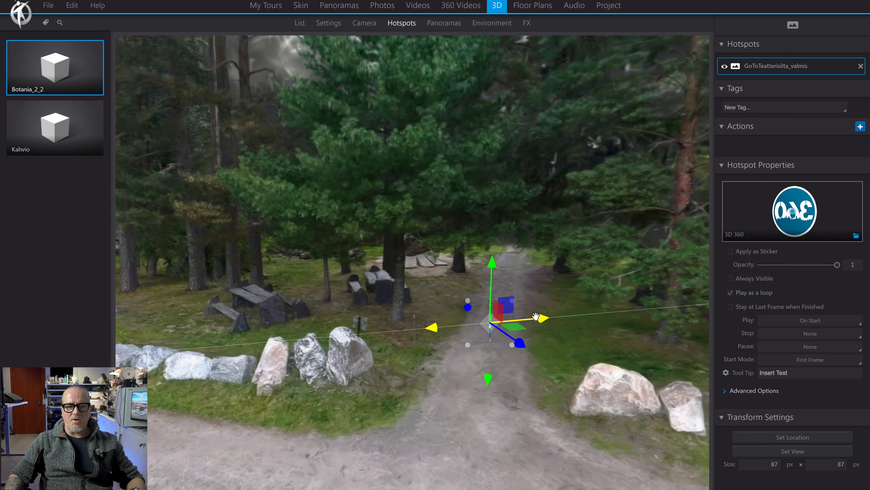
pyautogui.scroll(-5, 559, 193)
pyautogui.scroll(5, 559, 192)
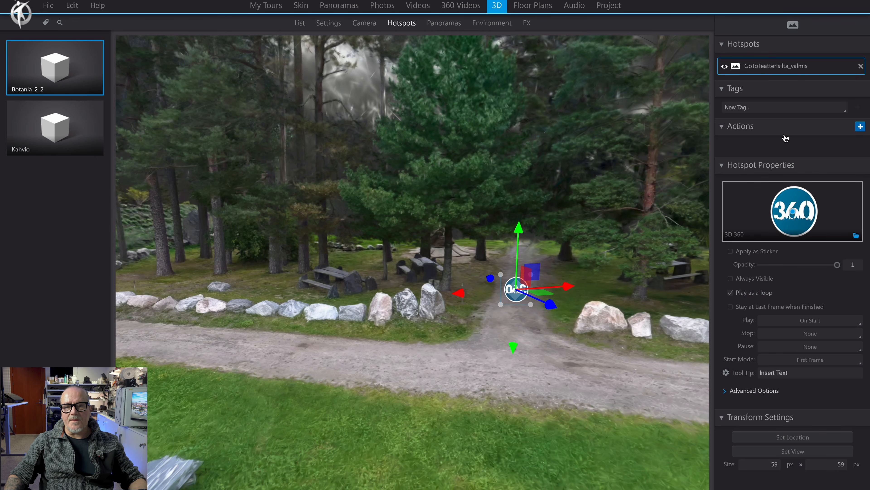
# - Give the 3D 360 hotspot an Open 3D Model action that opens Kahvio on click in the Main Viewer at its Initial View
pyautogui.click(860, 127)
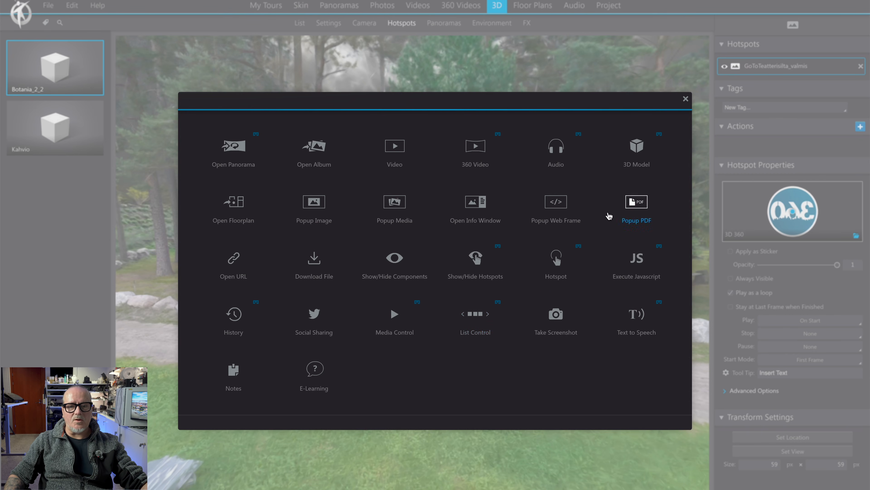
pyautogui.click(638, 148)
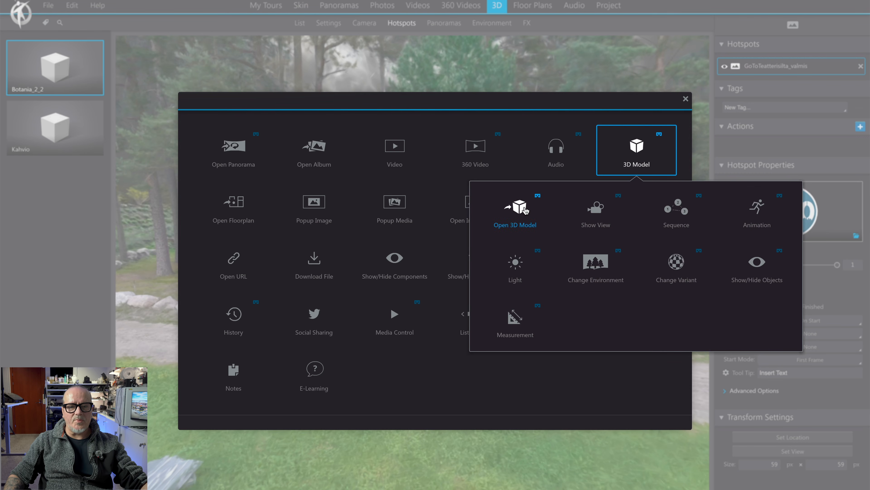
pyautogui.click(526, 210)
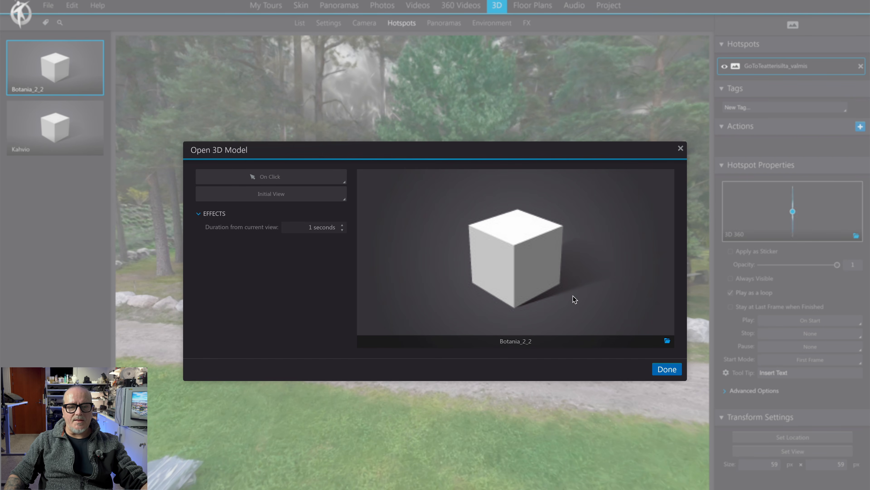
pyautogui.click(668, 342)
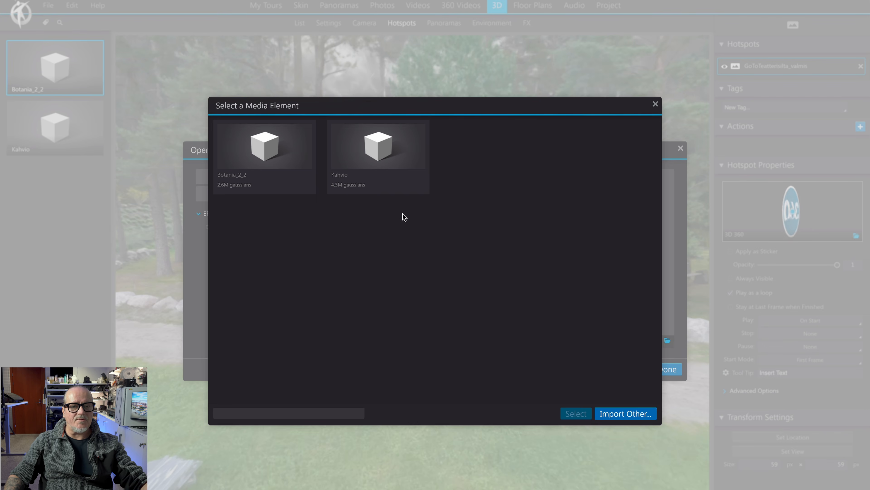
pyautogui.click(386, 144)
pyautogui.click(576, 414)
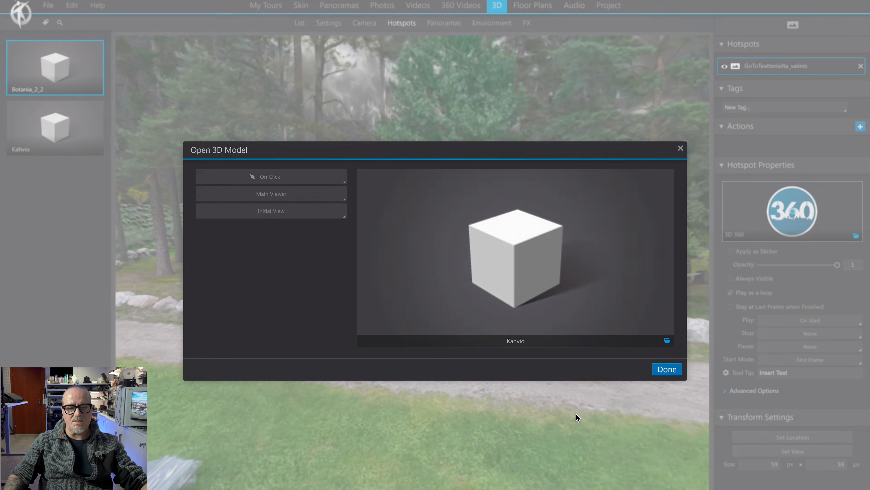
pyautogui.click(666, 369)
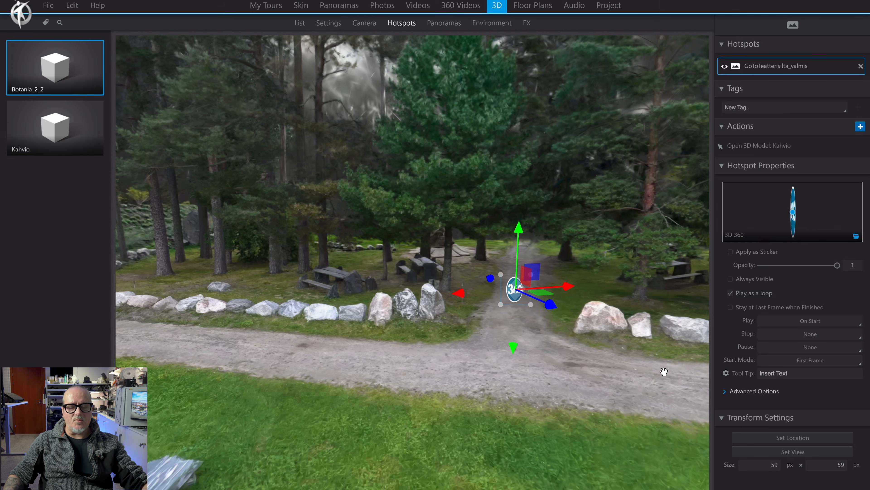
# - Preview the tour, looking over the garden pond and following the 3D 360 hotspot into the café to look around
pyautogui.moveTo(664, 372); pyautogui.dragTo(600, 369)
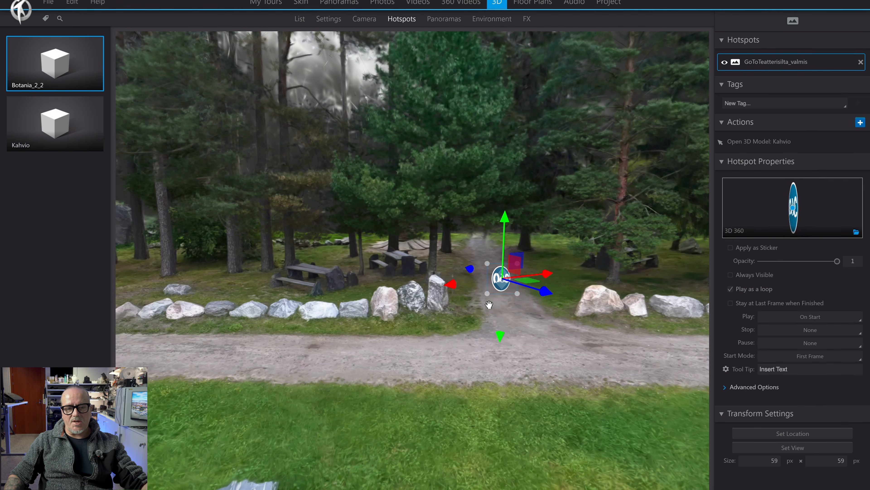
pyautogui.moveTo(560, 369); pyautogui.dragTo(529, 353)
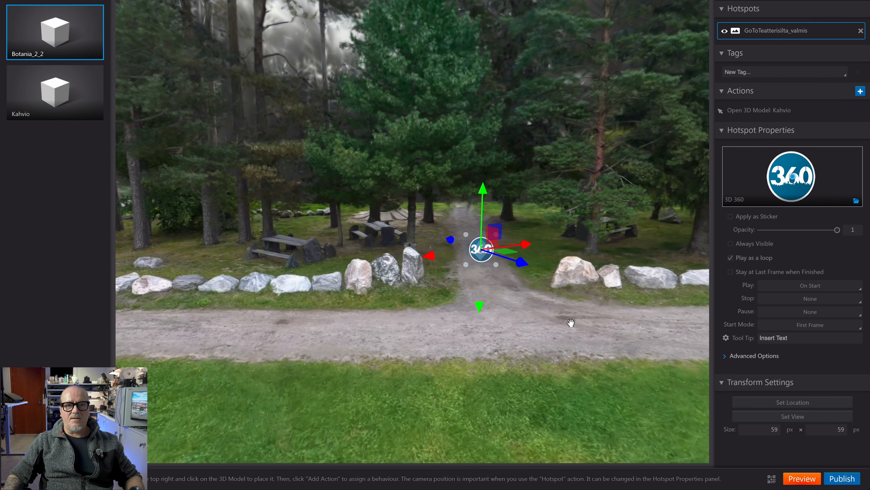
pyautogui.click(802, 481)
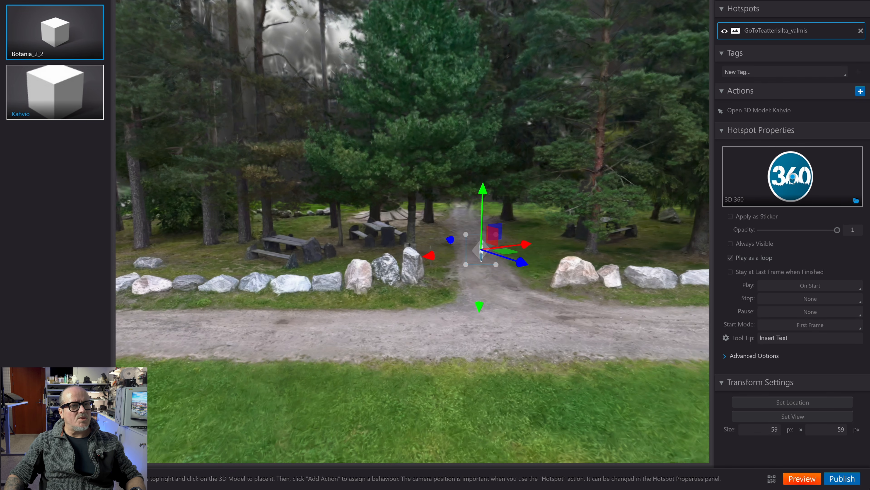
pyautogui.moveTo(311, 0); pyautogui.dragTo(486, 0)
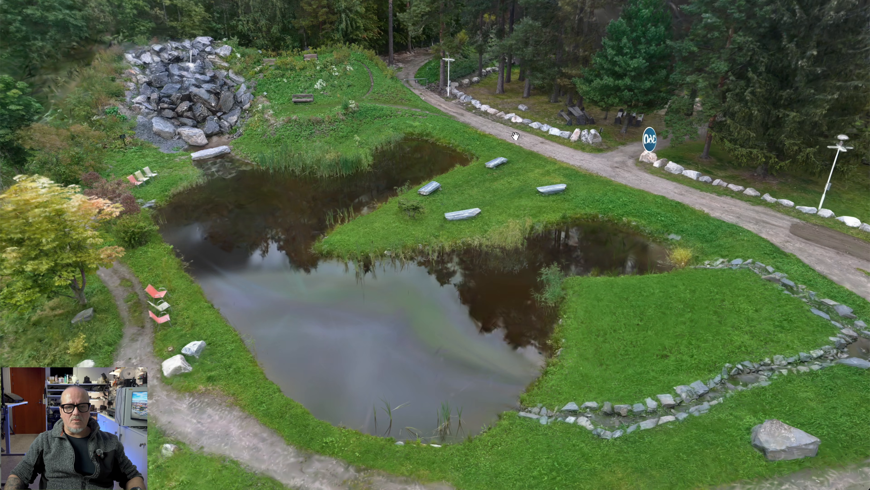
pyautogui.scroll(-3, 523, 172)
pyautogui.moveTo(522, 172); pyautogui.dragTo(510, 121)
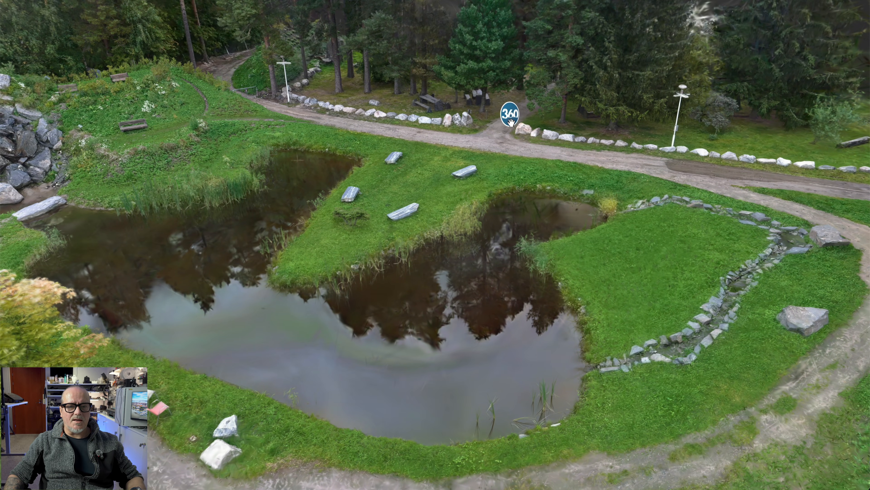
pyautogui.scroll(5, 513, 162)
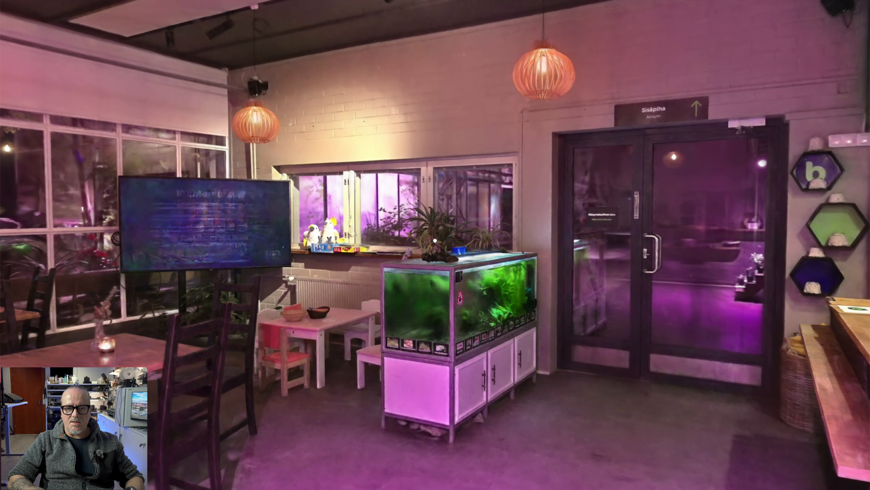
pyautogui.moveTo(759, 226); pyautogui.dragTo(460, 225)
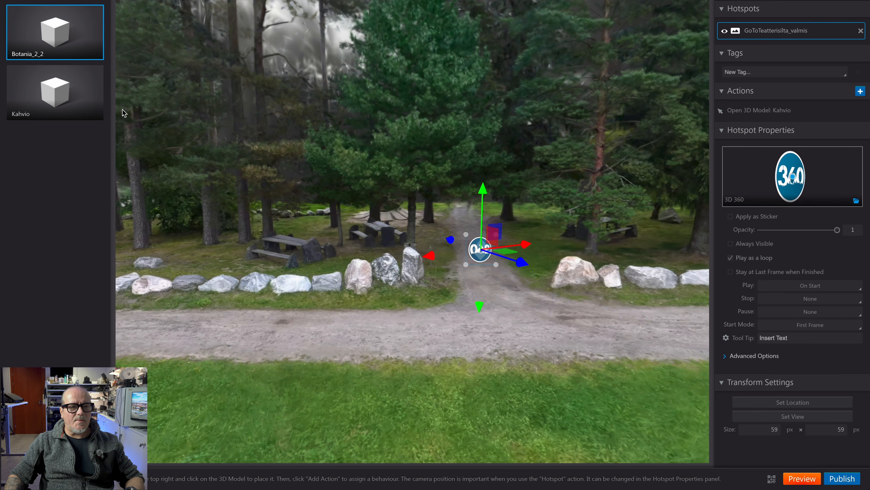
# - Open the Kahvio model and walk up to the Sisäpiha / Atrium glass doors
pyautogui.click(67, 87)
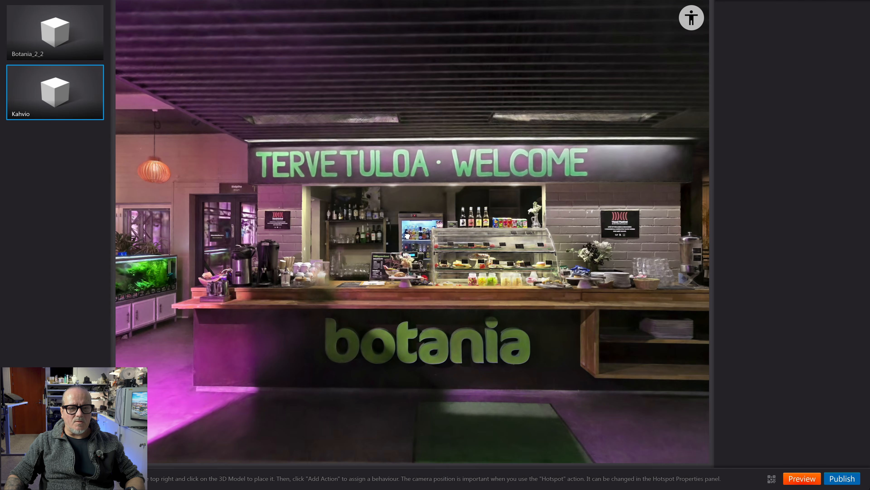
pyautogui.moveTo(436, 205); pyautogui.dragTo(404, 235)
pyautogui.press('w')
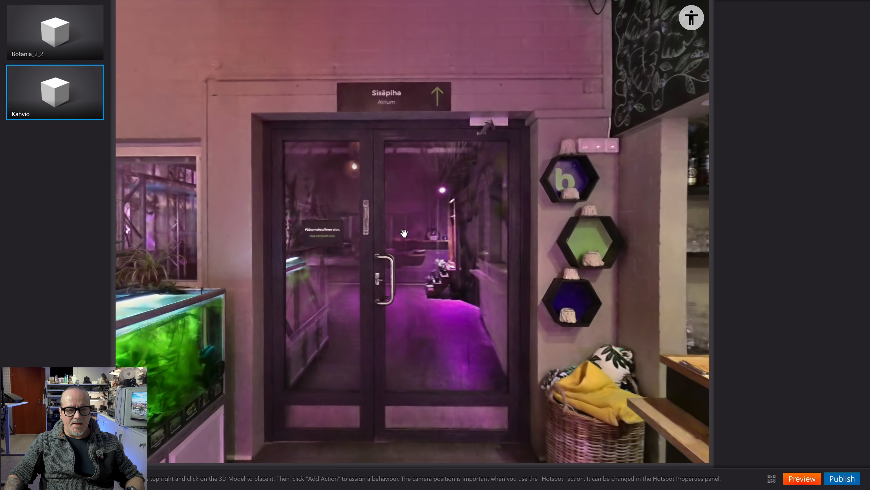
# - Examine the atrium beyond the glass doors and the hexagonal wall shelves, finishing with the camera facing the closed doors from inside the café
pyautogui.click(404, 233)
pyautogui.press('w')
pyautogui.press('w')
pyautogui.press('w')
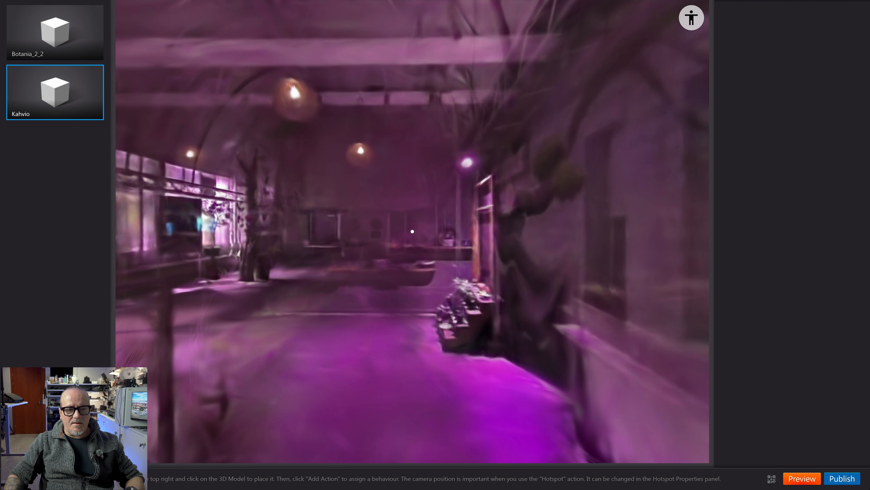
pyautogui.press('s')
pyautogui.press('Escape')
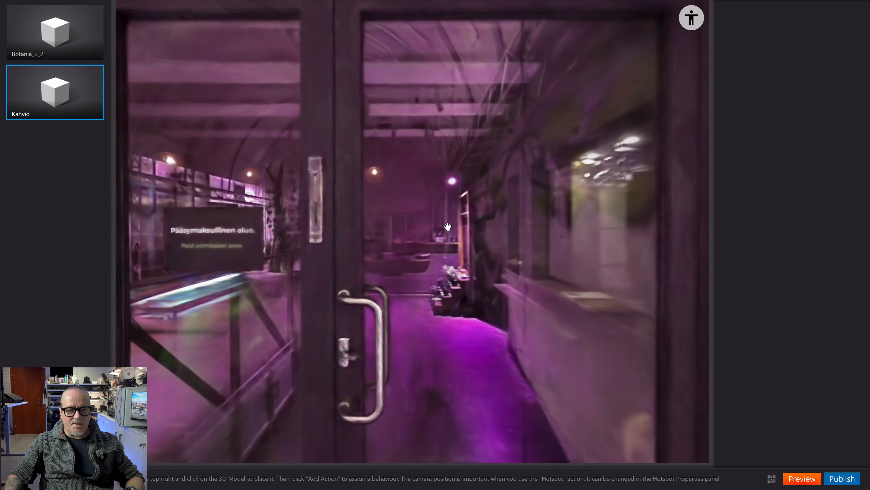
pyautogui.click(448, 227)
pyautogui.press('w')
pyautogui.press('s')
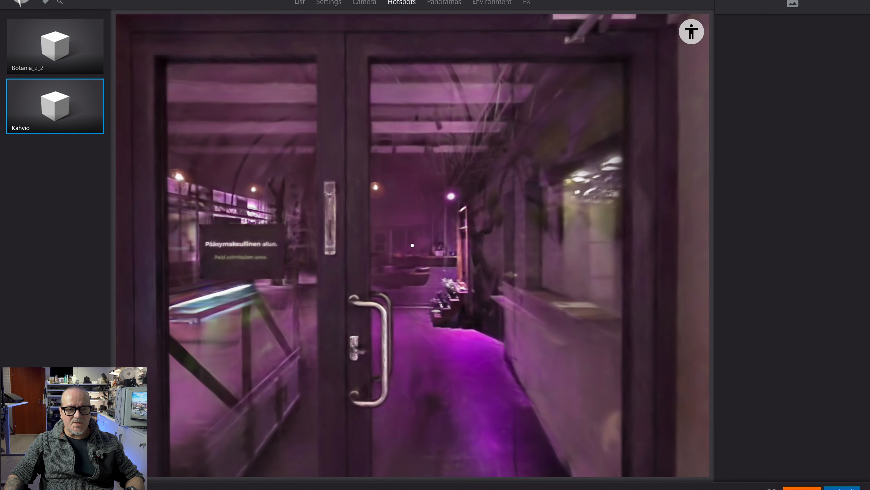
pyautogui.press('d')
pyautogui.press('Escape')
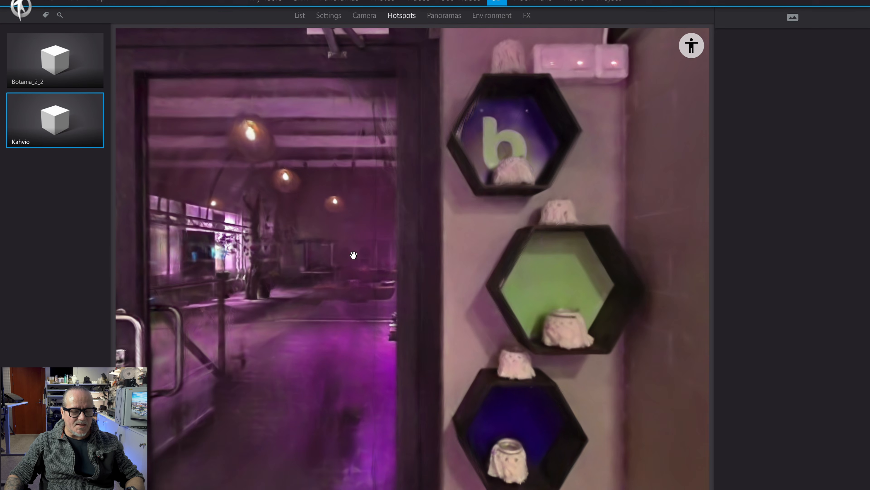
pyautogui.click(295, 258)
pyautogui.press('w')
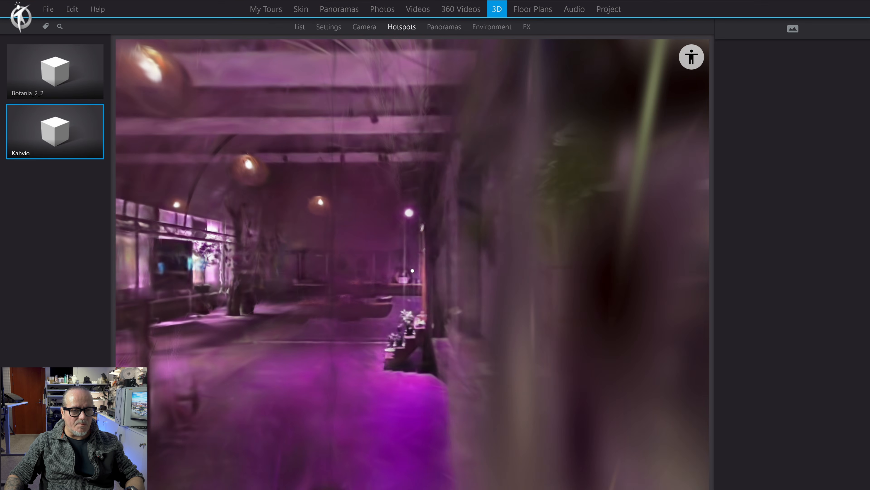
pyautogui.press('a')
pyautogui.press('w')
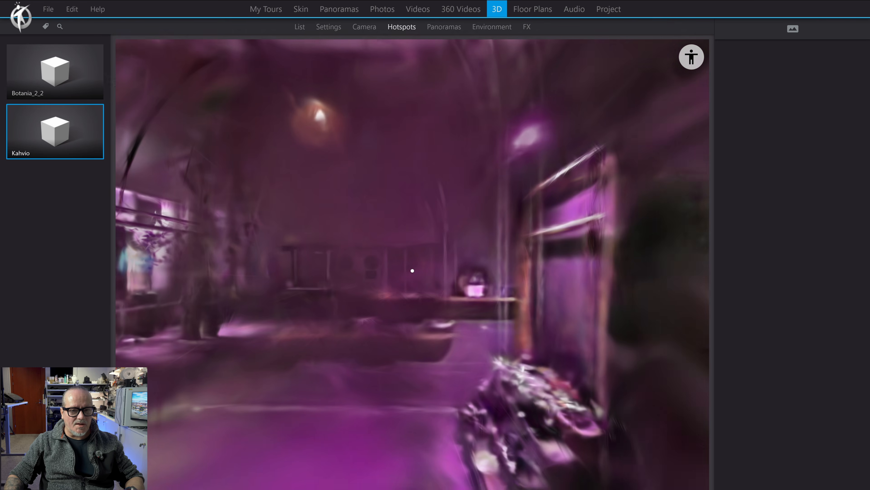
pyautogui.press('s')
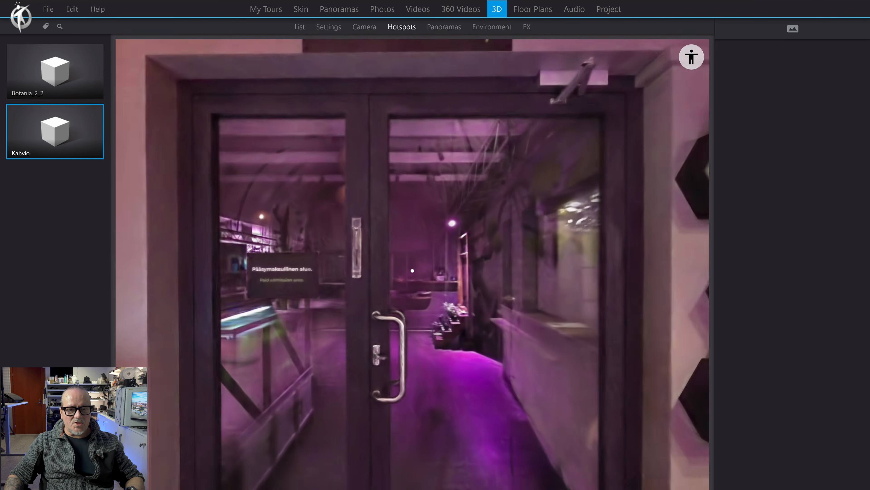
pyautogui.press('s')
pyautogui.press('Escape')
pyautogui.moveTo(386, 277)
pyautogui.mouseDown()
pyautogui.moveTo(366, 270)
pyautogui.moveTo(399, 272)
pyautogui.moveTo(386, 270)
pyautogui.mouseUp()
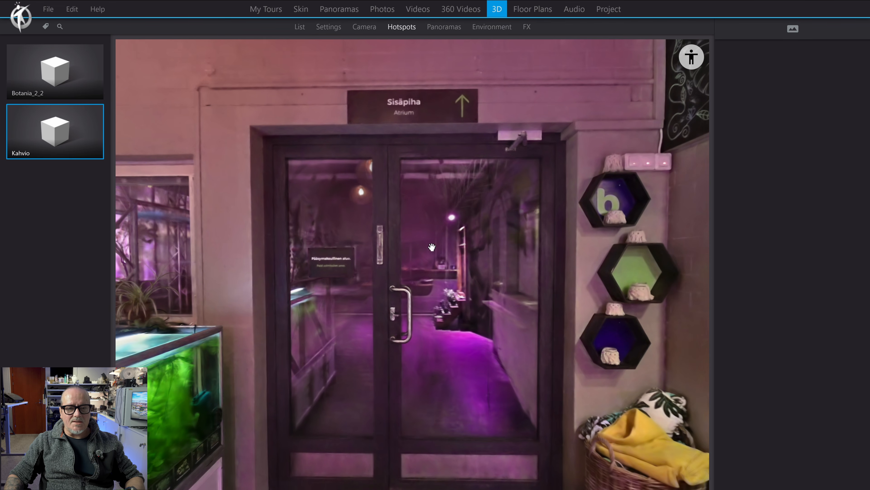
# - Add an image hotspot from the 3D 360 library item on the atrium glass doors and enlarge it to about 90 px
pyautogui.click(793, 29)
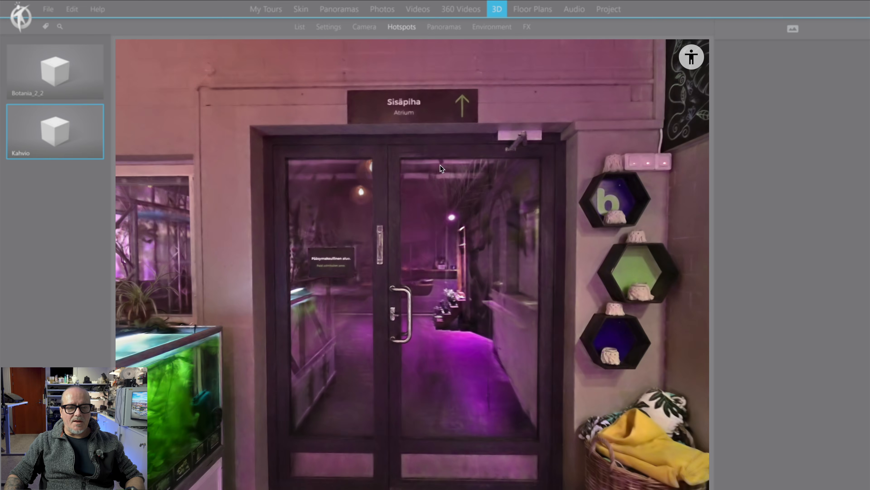
pyautogui.click(357, 176)
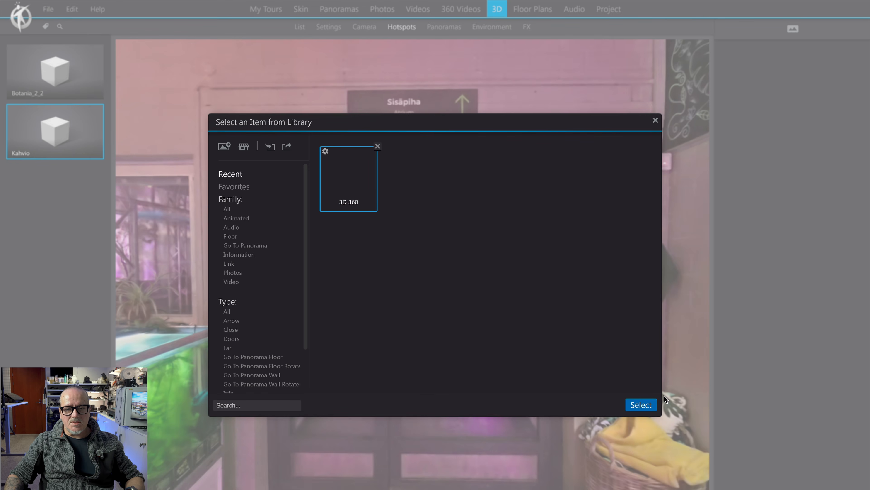
pyautogui.click(634, 405)
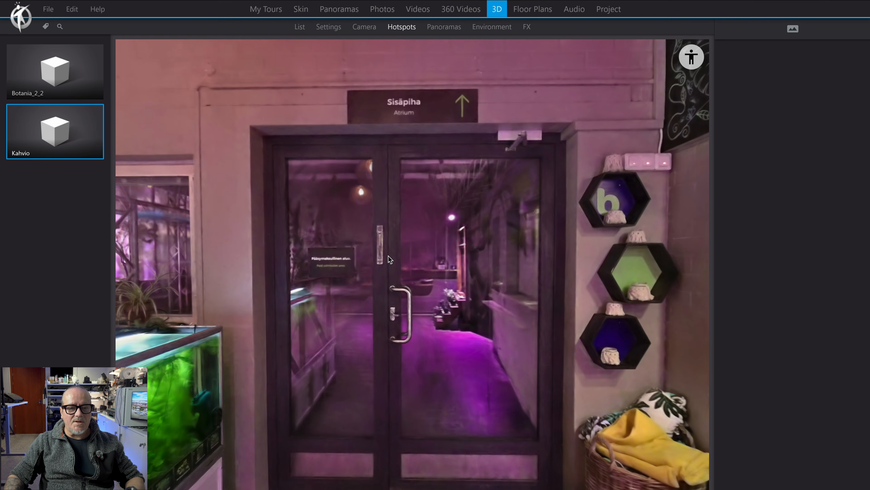
pyautogui.click(388, 255)
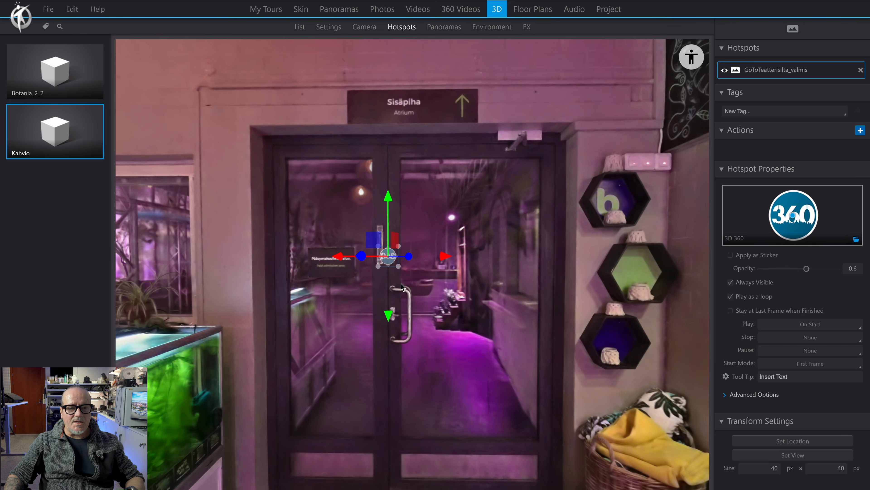
pyautogui.moveTo(398, 266); pyautogui.dragTo(411, 279)
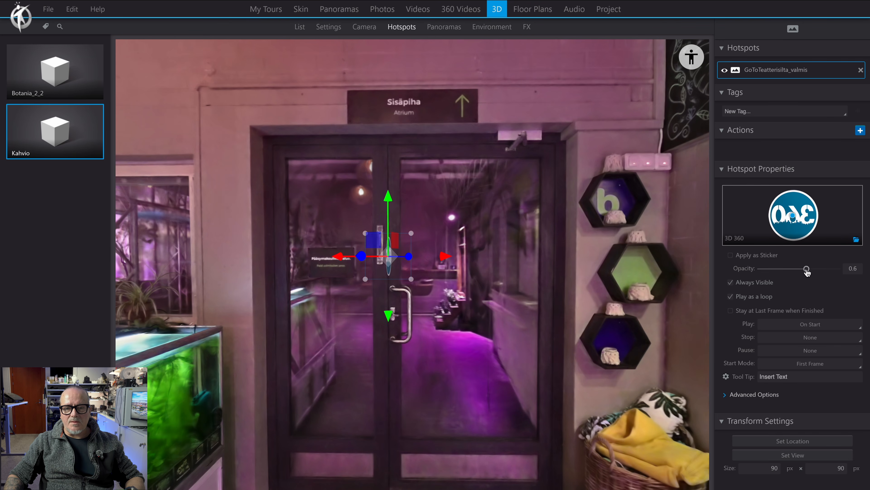
# - Set the 3D 360 hotspot's opacity to 1 and inspect how it sits relative to the atrium glass doors
pyautogui.moveTo(806, 268); pyautogui.dragTo(837, 268)
pyautogui.moveTo(687, 267); pyautogui.dragTo(538, 312)
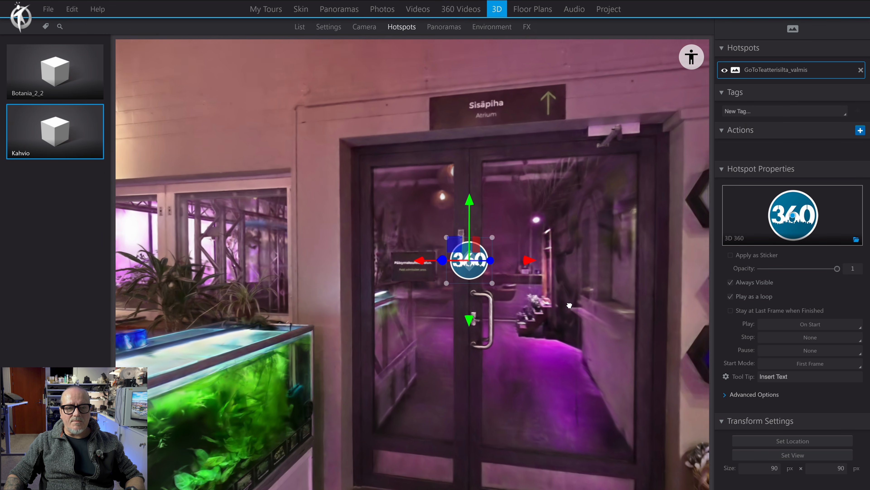
pyautogui.scroll(5, 412, 270)
pyautogui.scroll(5, 464, 321)
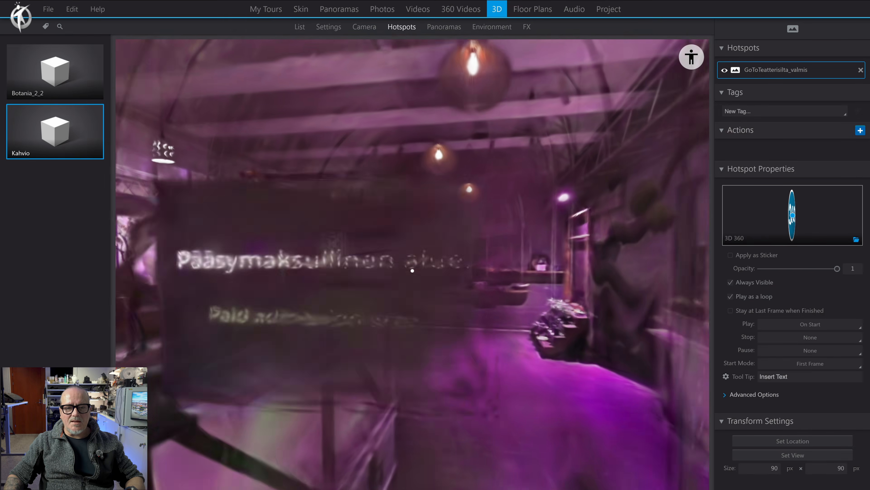
pyautogui.scroll(-8, 464, 320)
pyautogui.moveTo(470, 317); pyautogui.dragTo(594, 305)
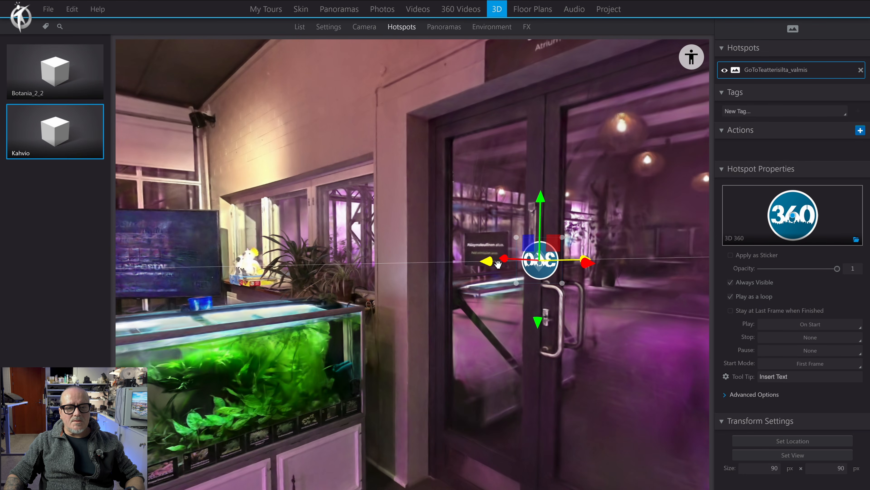
# - Shift the hotspot horizontally along its axis at the atrium doors and check its position up close beside the paid admission sign
pyautogui.moveTo(489, 263); pyautogui.dragTo(371, 292)
pyautogui.moveTo(470, 300); pyautogui.dragTo(556, 300)
pyautogui.moveTo(465, 297); pyautogui.dragTo(424, 292)
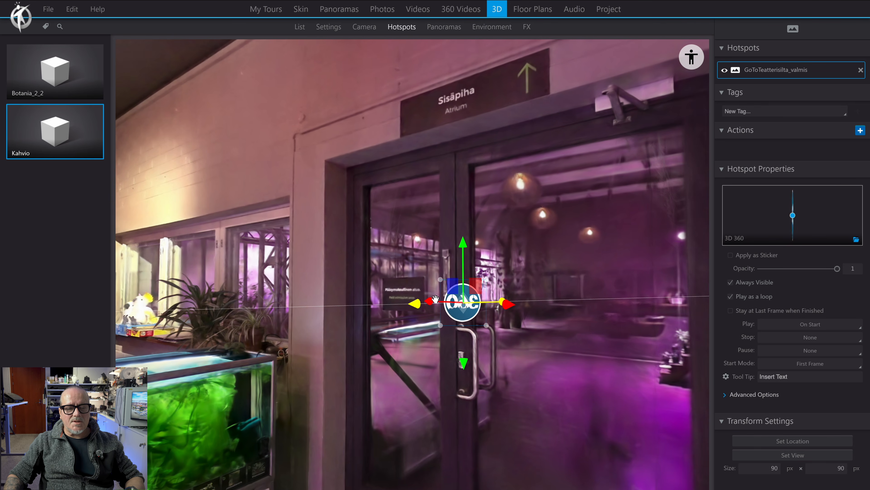
pyautogui.scroll(4, 425, 292)
pyautogui.scroll(3, 425, 292)
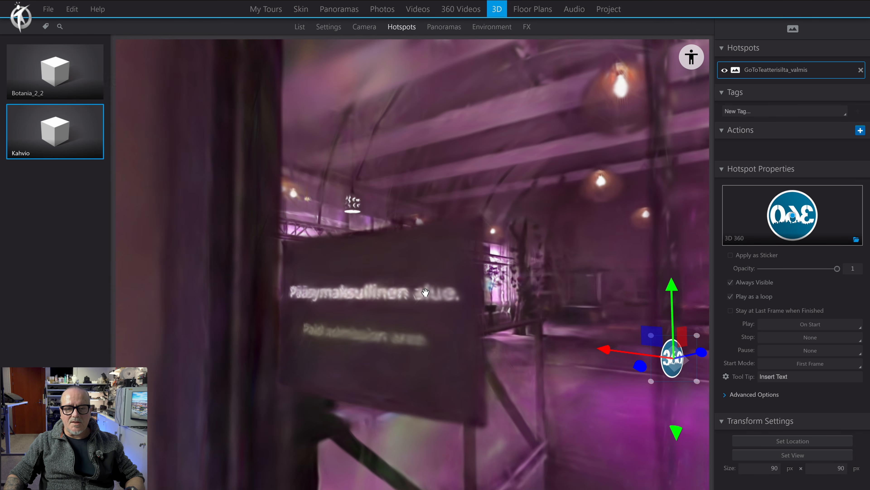
pyautogui.press('d')
pyautogui.press('s')
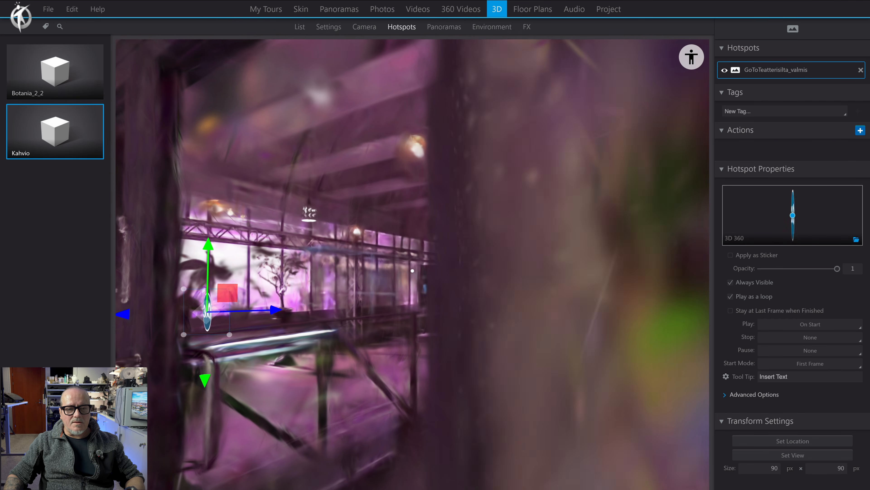
# - Place the hotspot in front of the left door leaf and check it from inside the café, ending with a view facing the doors
pyautogui.moveTo(279, 281); pyautogui.dragTo(400, 300)
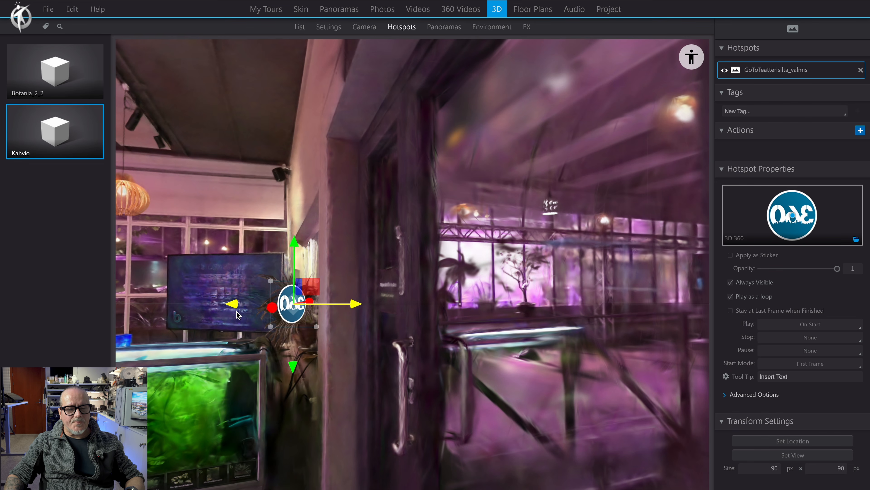
pyautogui.moveTo(447, 244); pyautogui.dragTo(391, 222)
pyautogui.press('a')
pyautogui.press('s')
pyautogui.press('s')
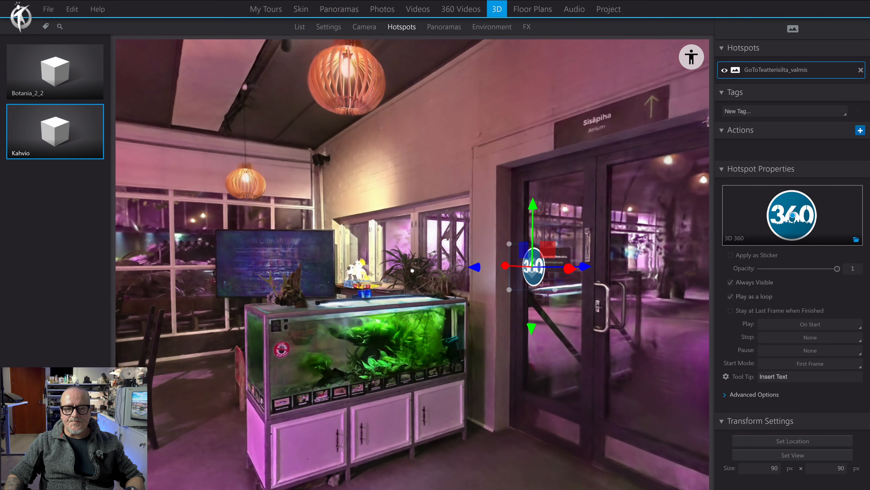
pyautogui.moveTo(297, 223); pyautogui.dragTo(247, 202)
pyautogui.moveTo(538, 177); pyautogui.dragTo(576, 176)
pyautogui.press('a')
pyautogui.moveTo(415, 179); pyautogui.dragTo(377, 192)
pyautogui.press('d')
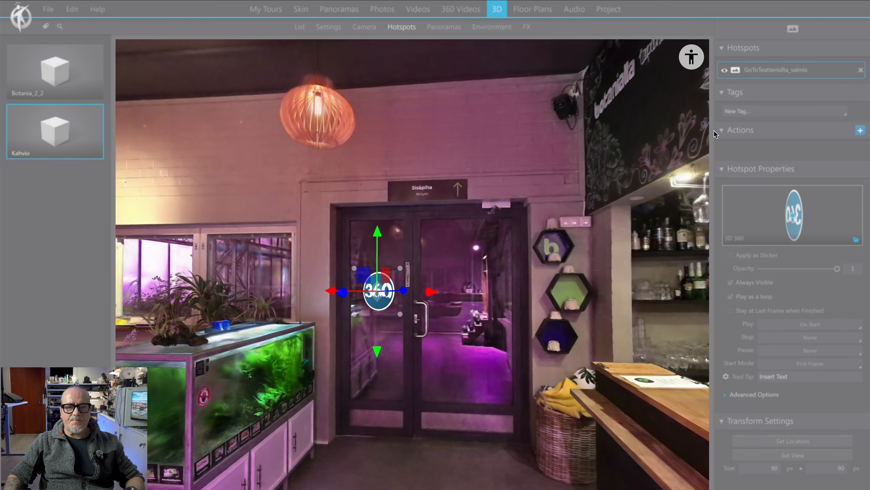
# - Add an on-click action to the hotspot that opens the Botania_2_2 3D model, and set its tool tip to "Out"
pyautogui.click(861, 130)
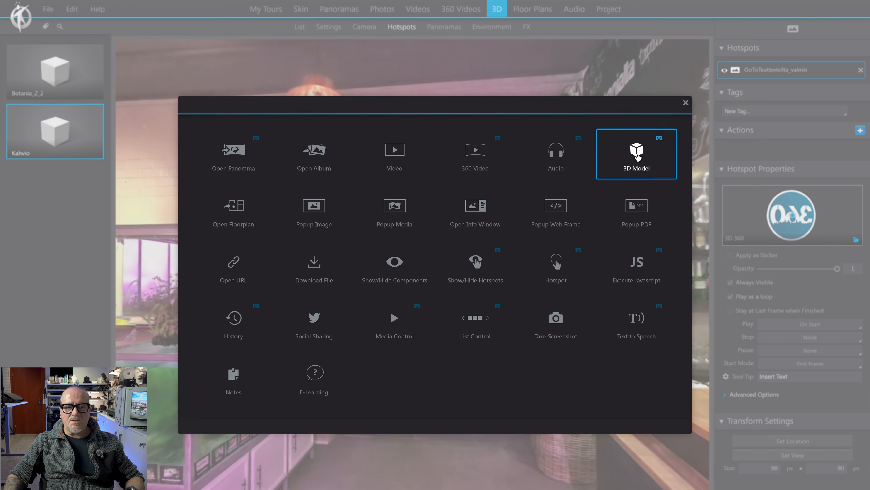
pyautogui.click(638, 155)
pyautogui.click(519, 216)
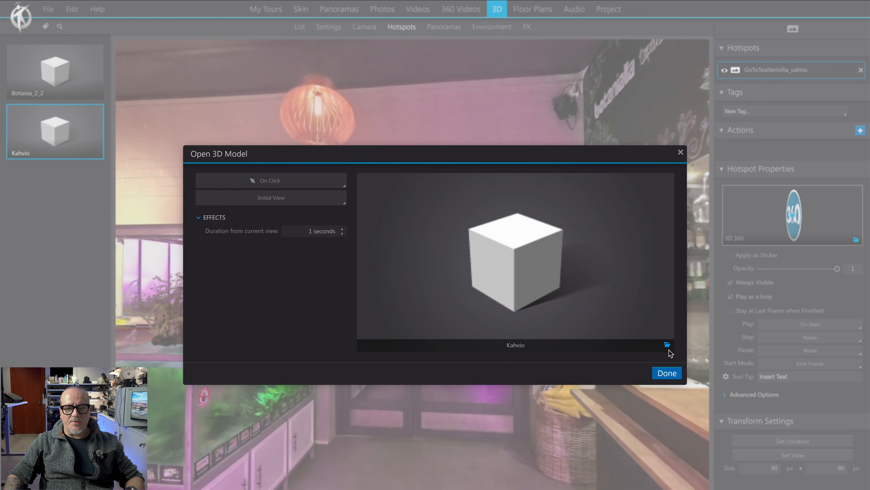
pyautogui.click(667, 345)
pyautogui.click(241, 151)
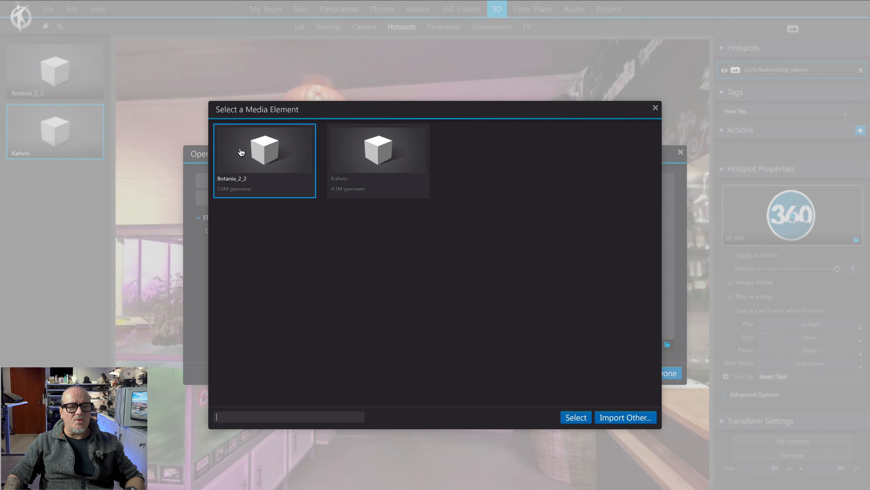
pyautogui.click(575, 418)
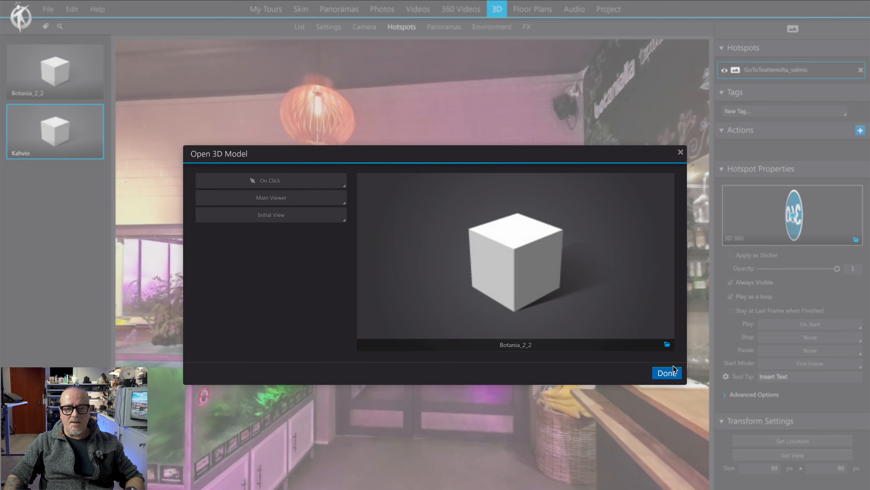
pyautogui.click(671, 375)
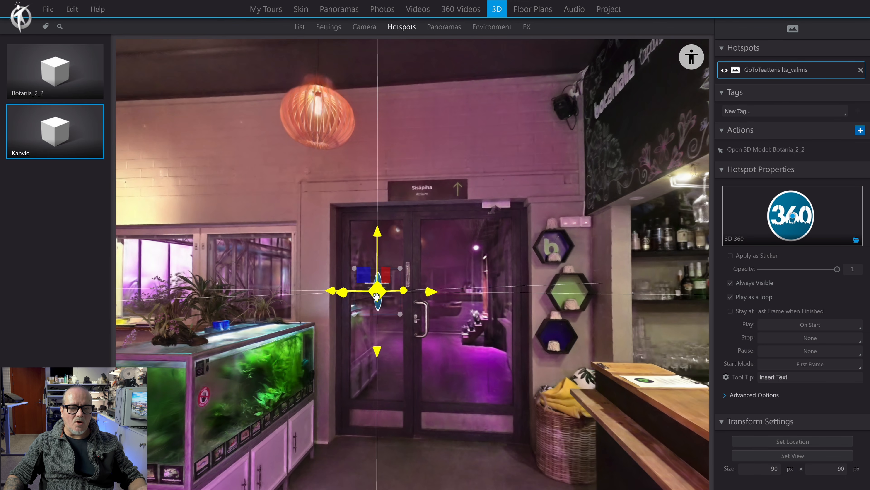
pyautogui.click(772, 373)
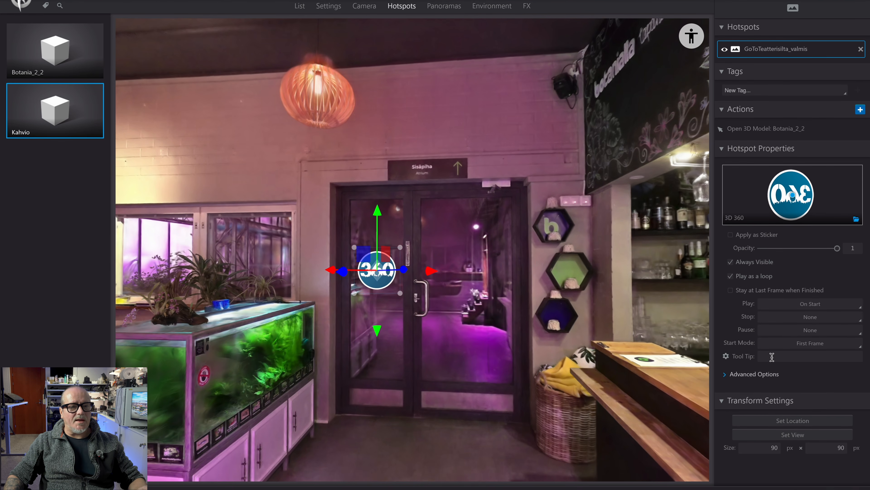
pyautogui.write('Out')
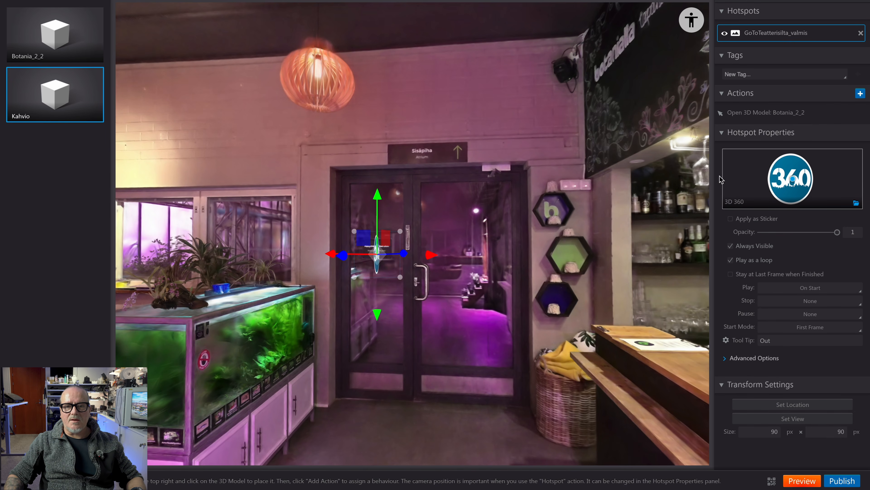
# - Preview the tour in full screen, look over the garden pond and follow the 3D 360 hotspot beside the path
pyautogui.click(801, 480)
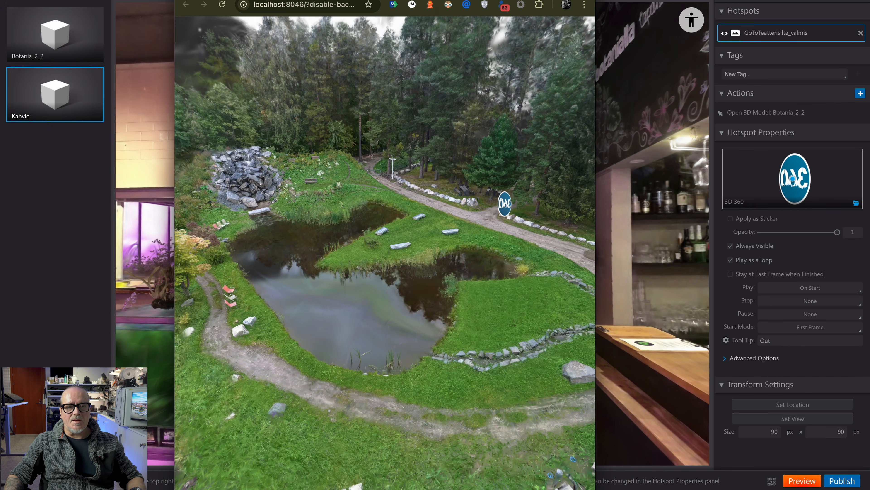
pyautogui.press('ctrl+super+f')
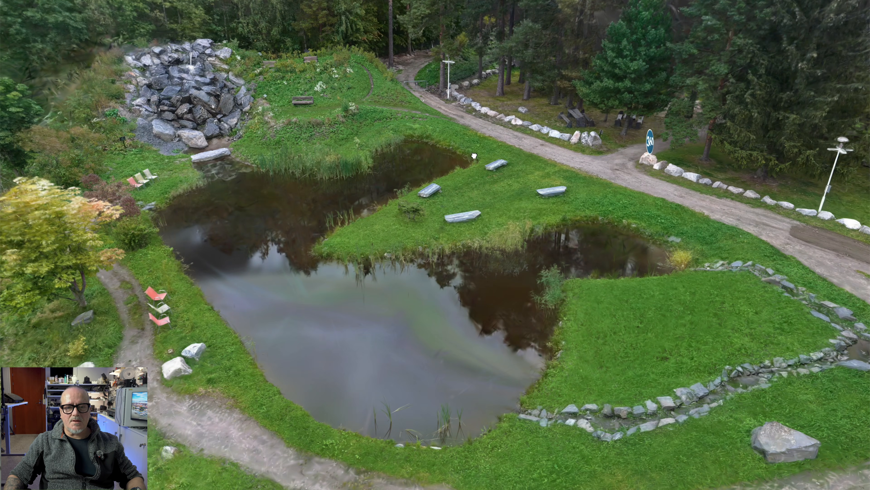
pyautogui.moveTo(474, 156); pyautogui.dragTo(425, 185)
pyautogui.click(599, 194)
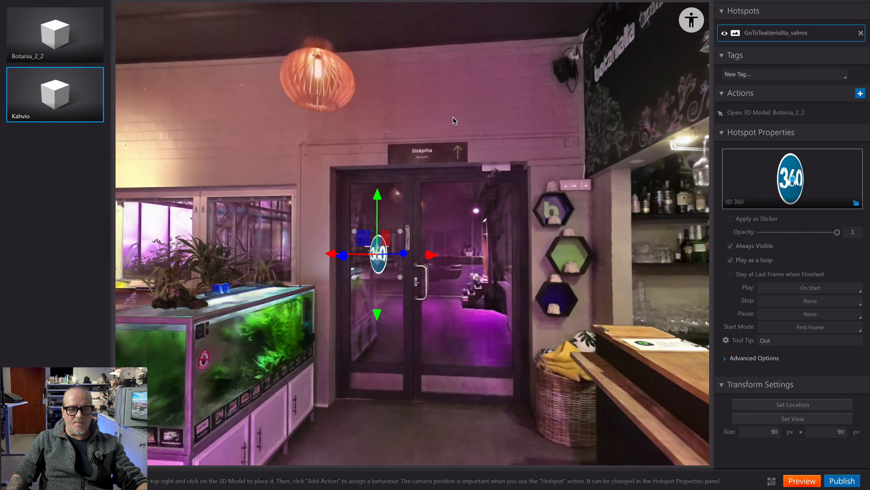
pyautogui.moveTo(449, 155); pyautogui.dragTo(548, 125)
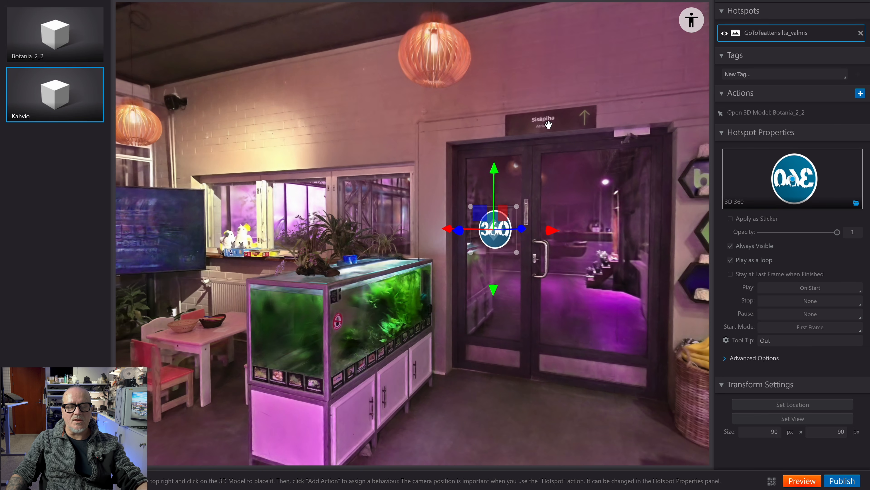
pyautogui.moveTo(548, 125); pyautogui.dragTo(425, 125)
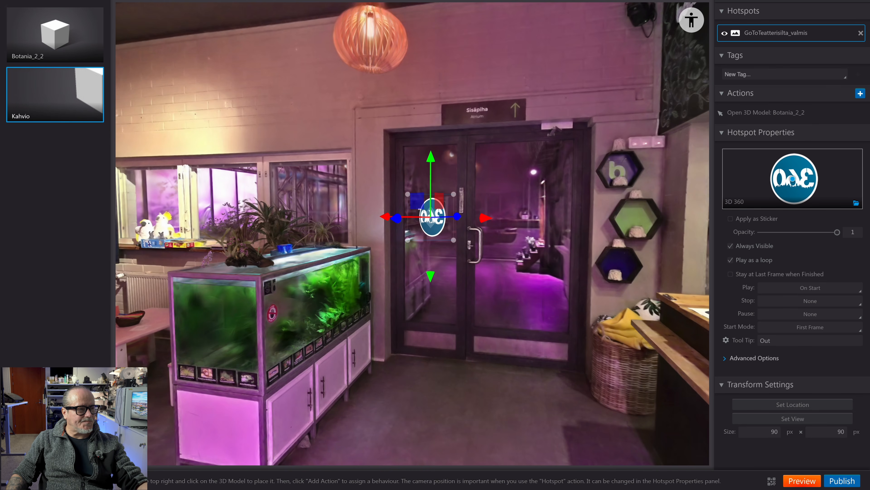
pyautogui.moveTo(530, 198); pyautogui.dragTo(562, 187)
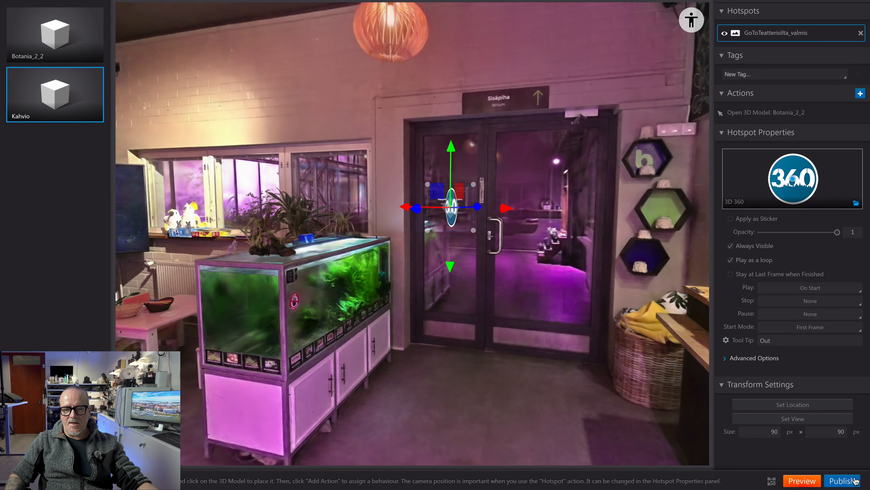
# - Review the publishing options, including Web / Mobile and Standalone Player, and leave them without publishing
pyautogui.click(839, 481)
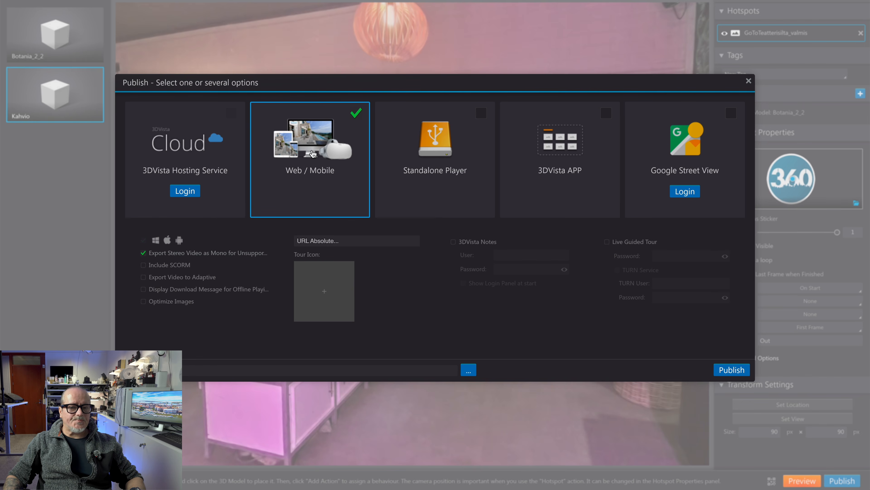
pyautogui.moveTo(442, 153)
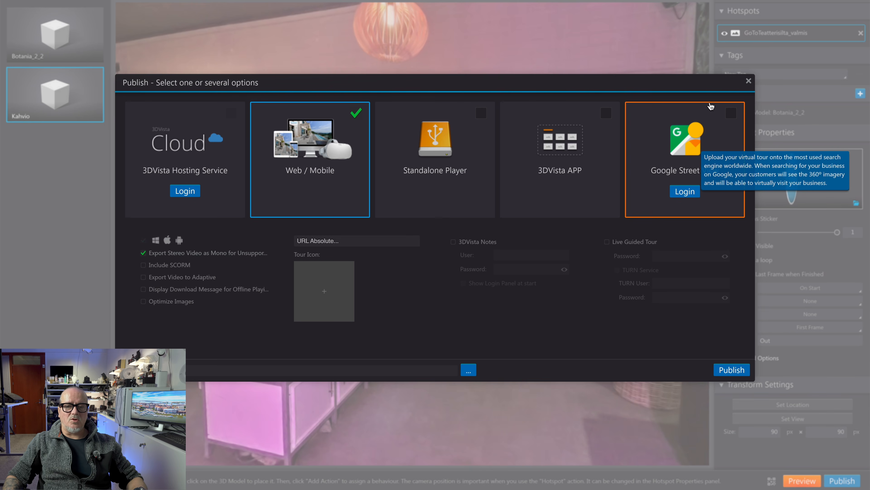
pyautogui.click(748, 81)
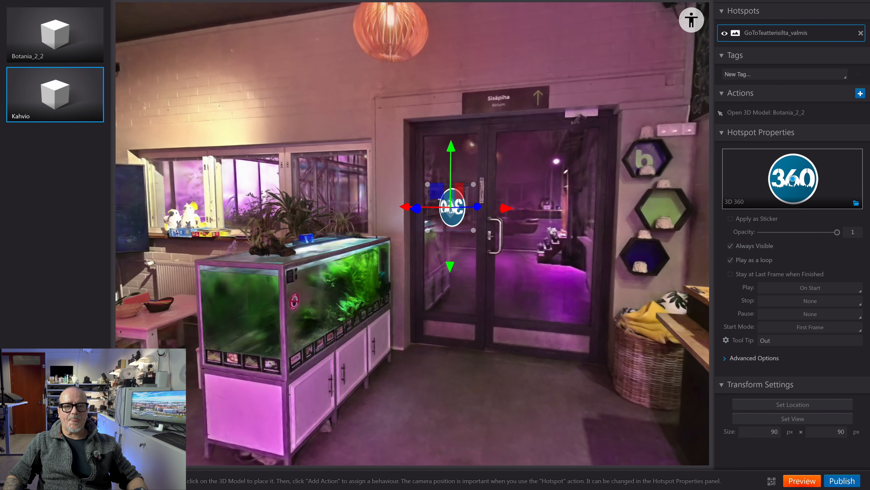
# - Look through the project's settings, from the project name down to the social settings with the Analytics ID
pyautogui.click(602, 17)
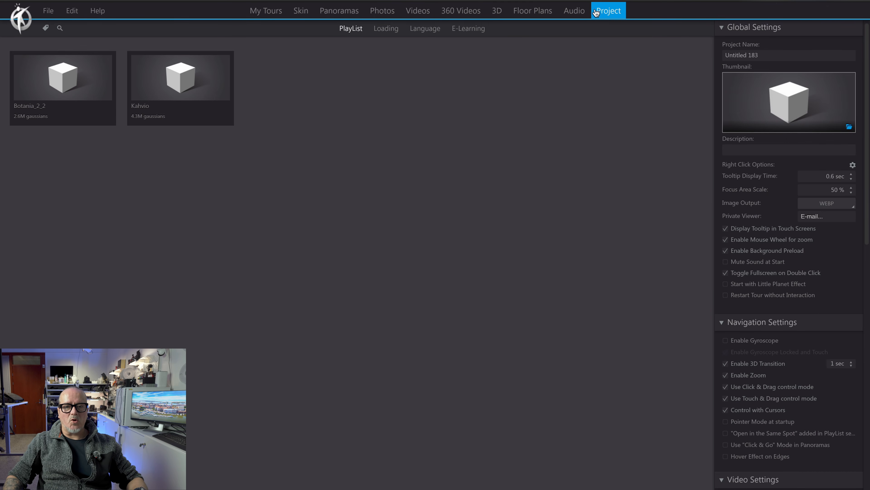
pyautogui.moveTo(763, 56); pyautogui.dragTo(697, 56)
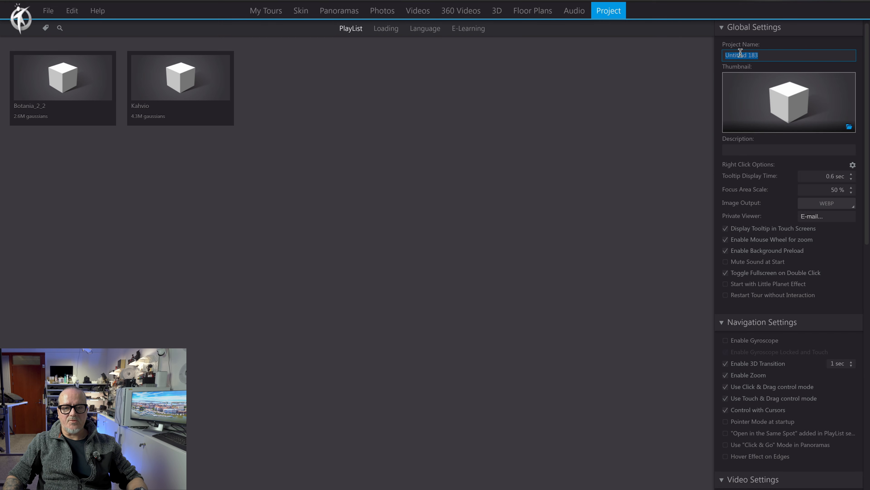
pyautogui.scroll(-15, 828, 240)
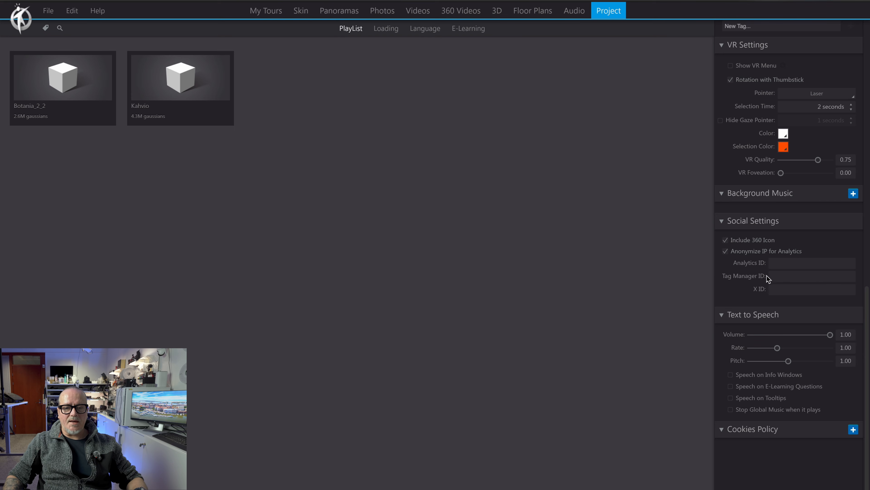
pyautogui.click(779, 263)
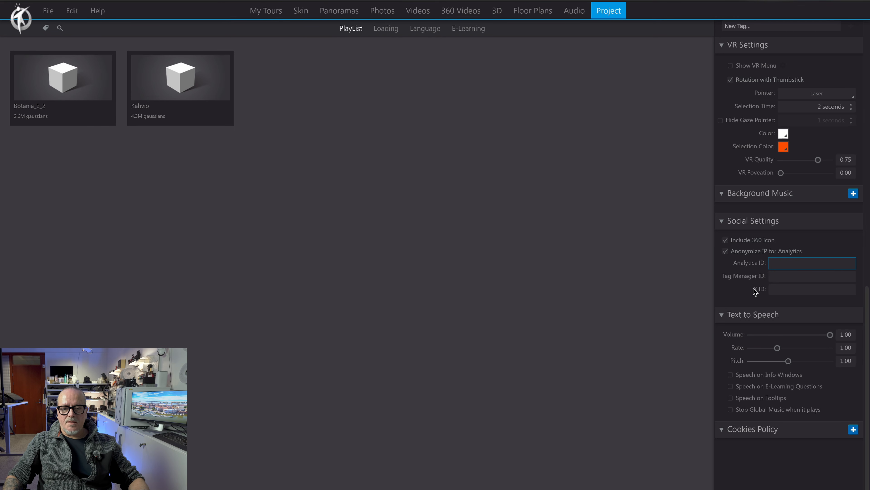
pyautogui.click(429, 29)
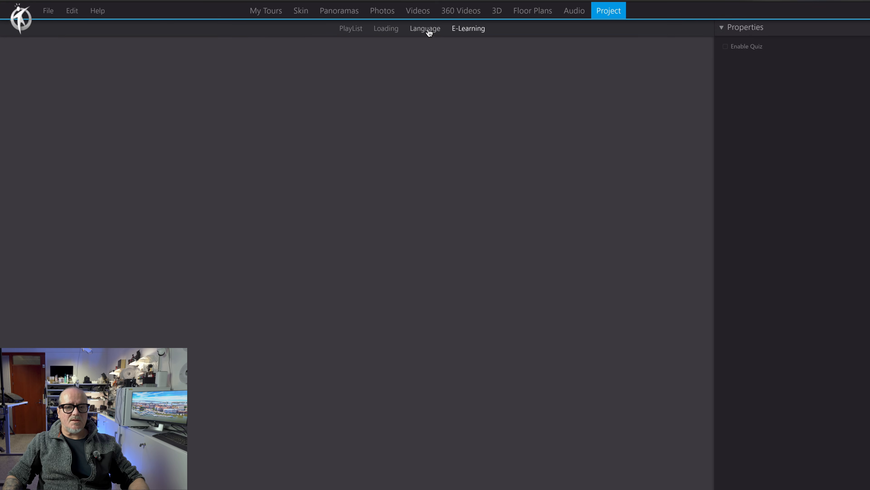
pyautogui.click(387, 30)
pyautogui.click(347, 31)
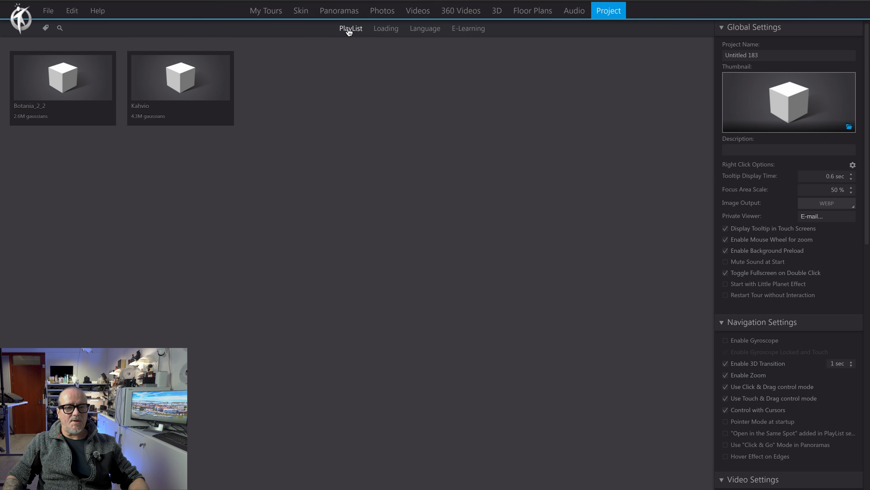
pyautogui.click(345, 15)
pyautogui.click(383, 13)
pyautogui.click(419, 13)
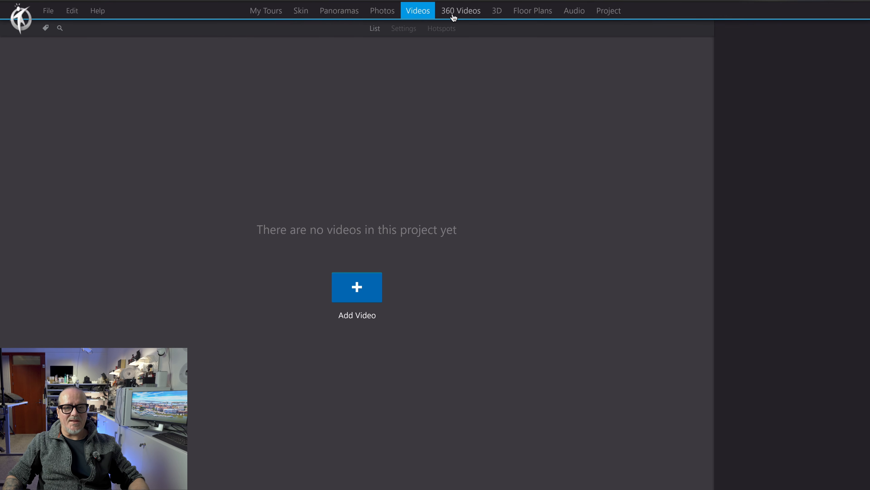
pyautogui.click(609, 13)
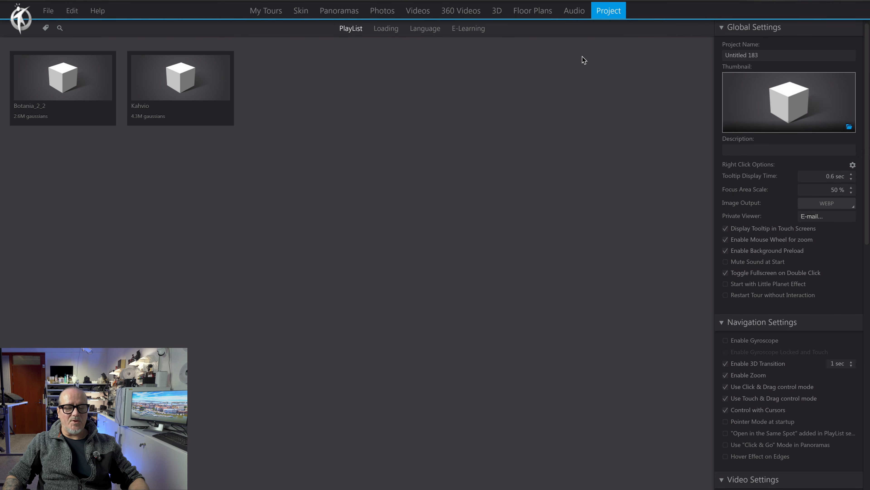